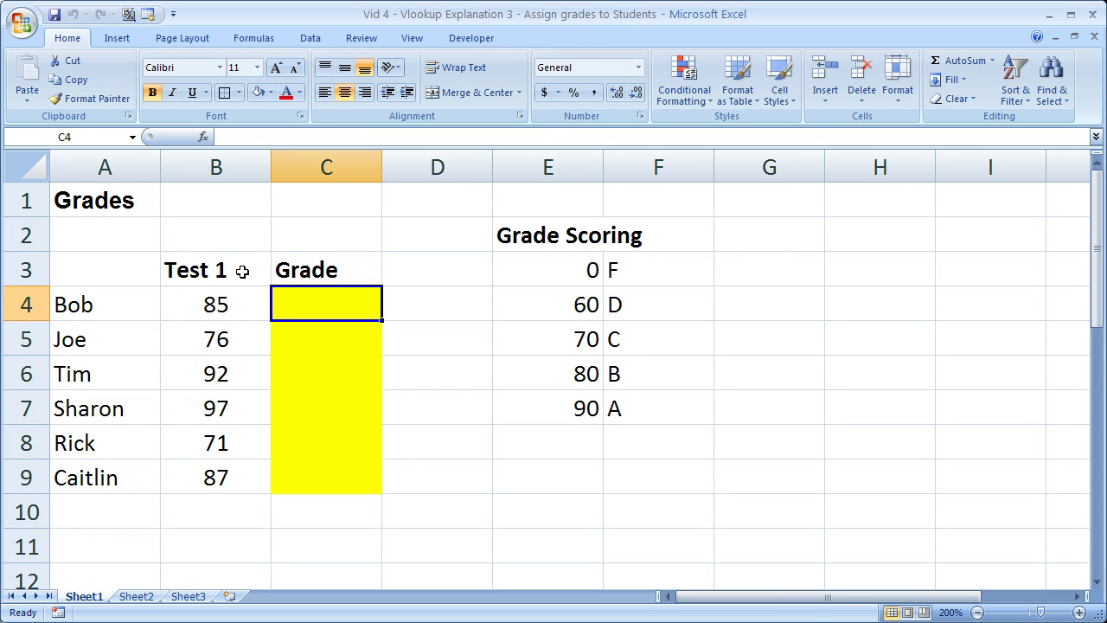
Review the six Test 1 scores, Bob's 85 and the Grade Scoring table rows.
left_click_drag(220, 312, 217, 462)
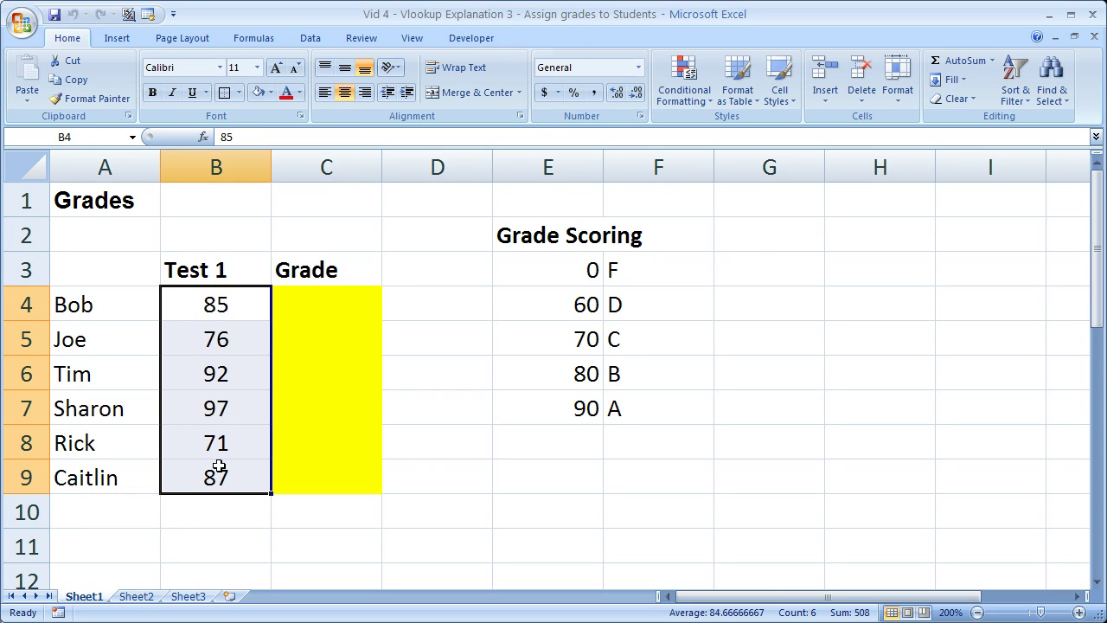
left_click(306, 297)
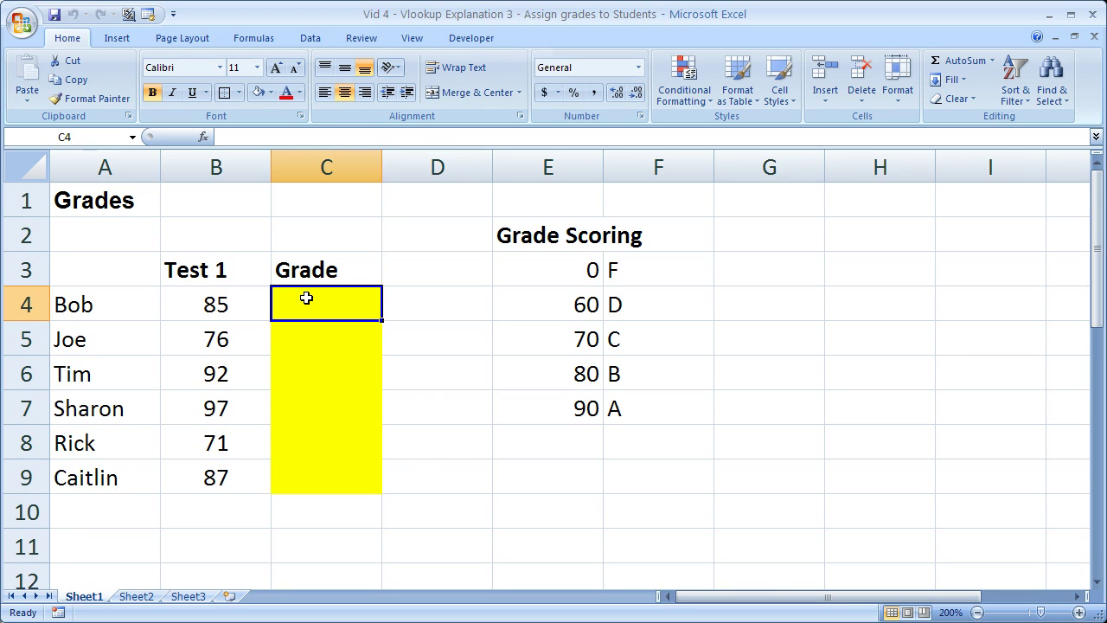
left_click(316, 338)
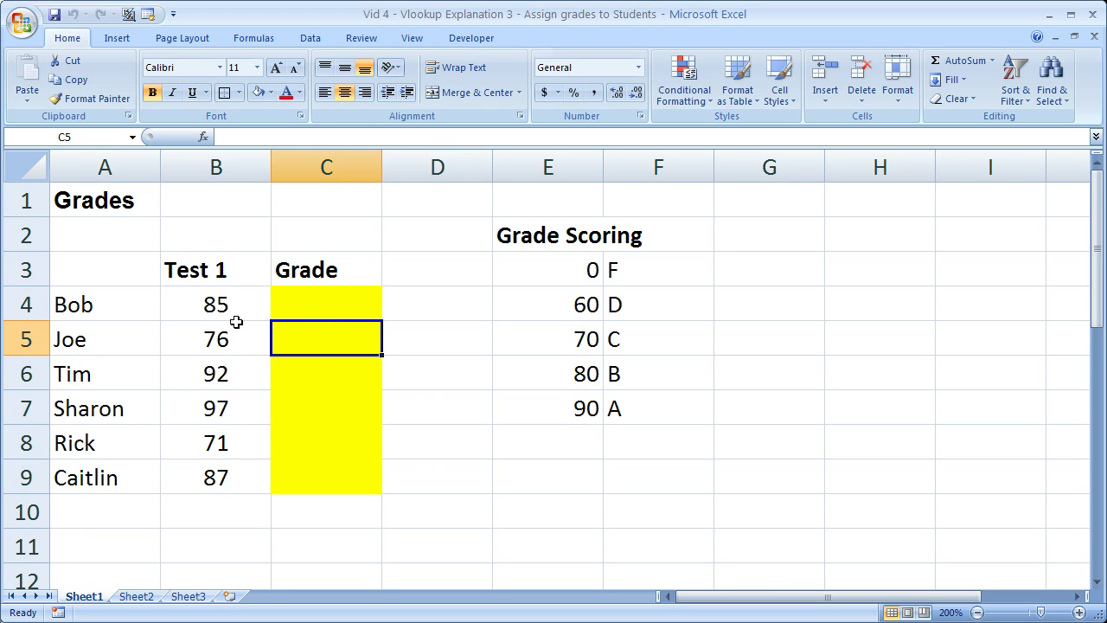
left_click(129, 308)
left_click(188, 304)
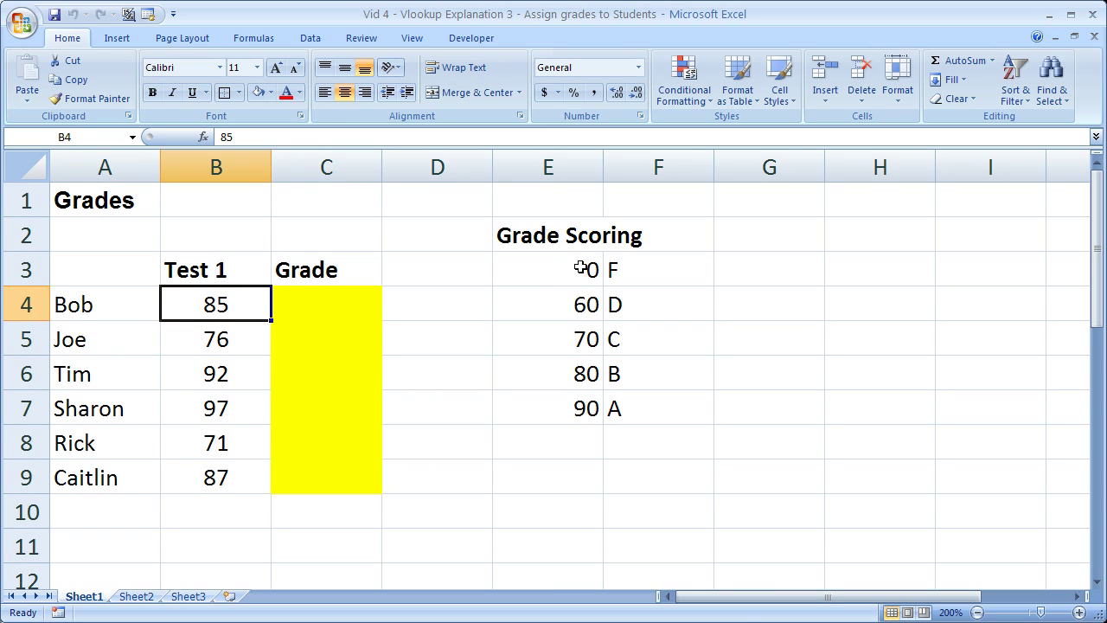
left_click_drag(578, 270, 626, 407)
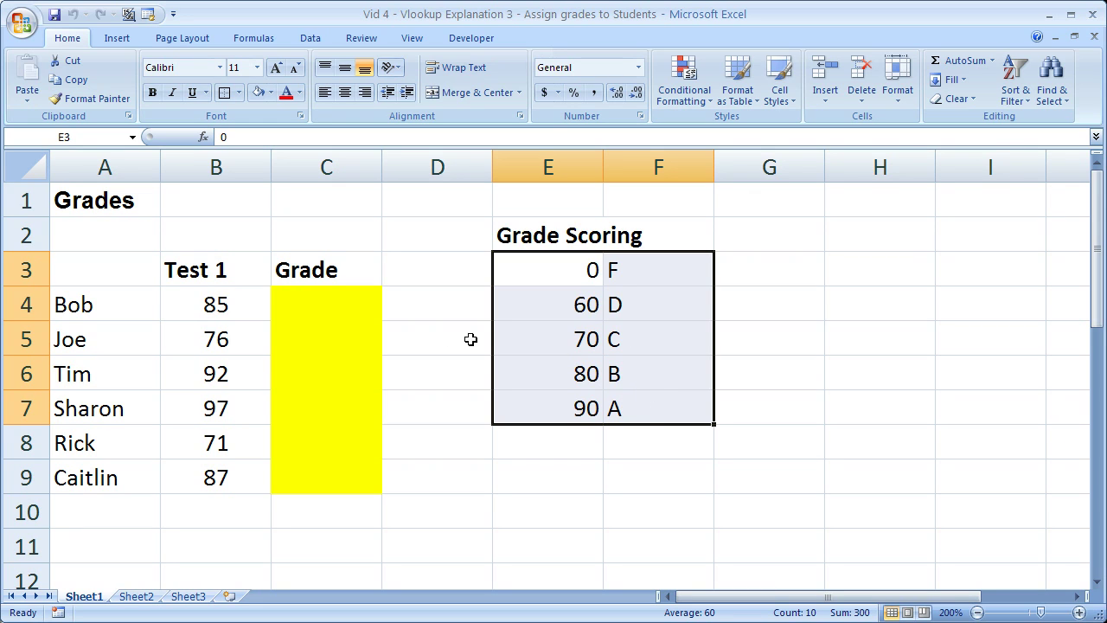
left_click(624, 374)
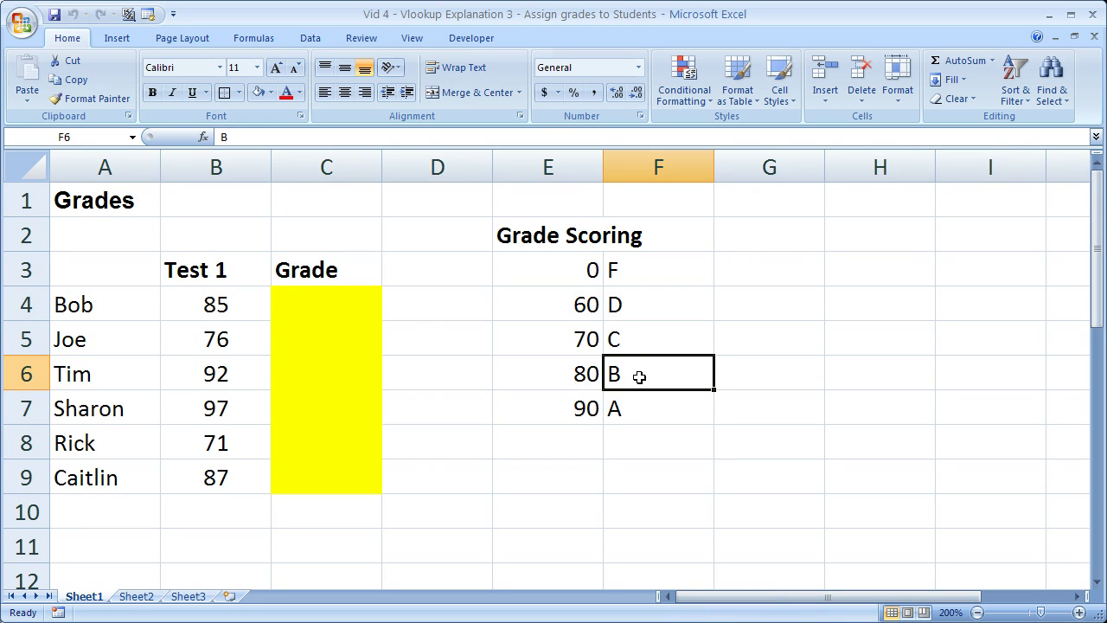
left_click_drag(652, 415, 575, 271)
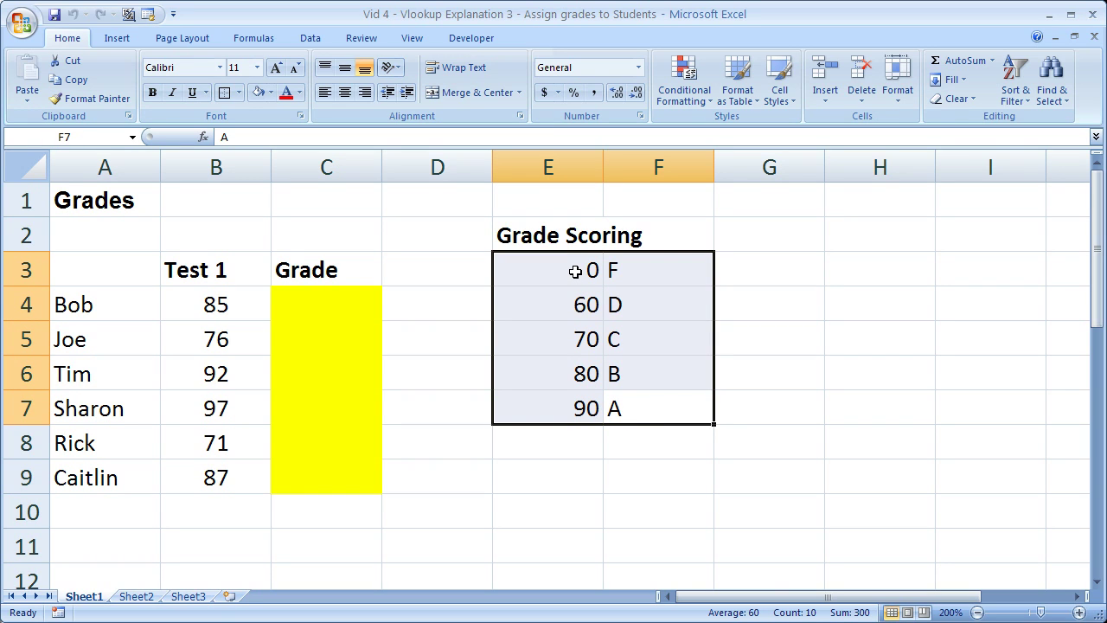
Compare Bob's 85 with the scoring table and read the VLOOKUP syntax note in row 11.
left_click(342, 304)
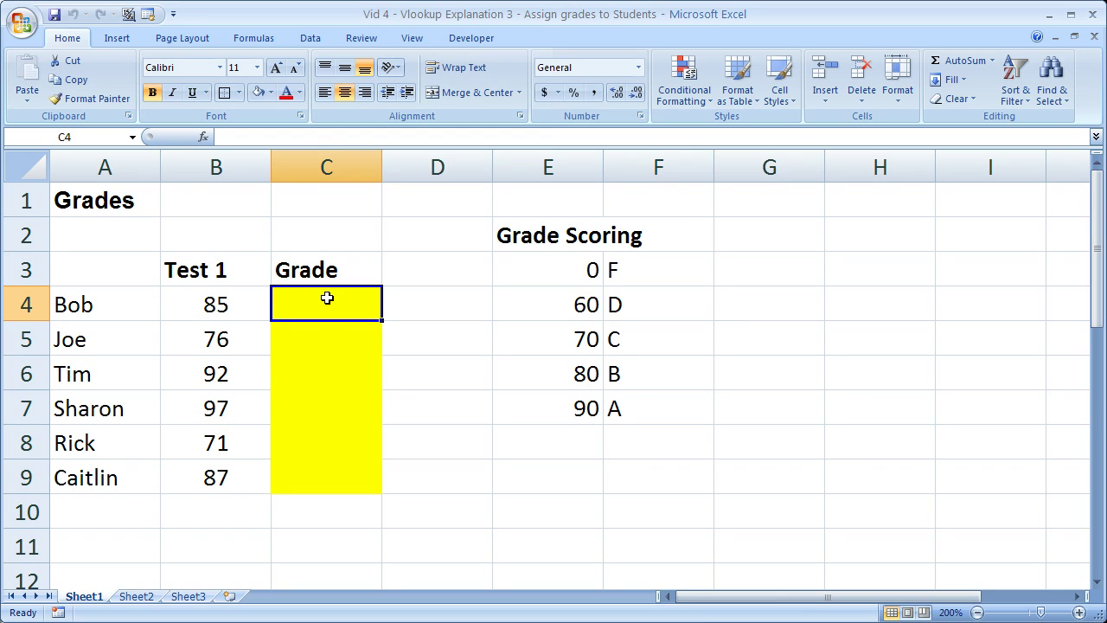
left_click(192, 305)
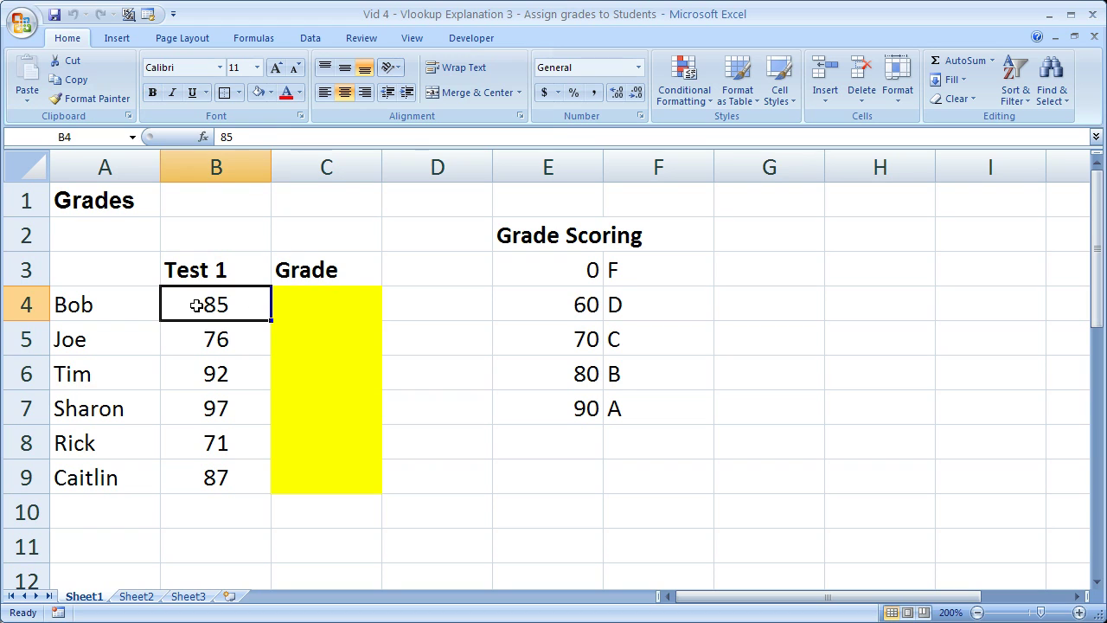
left_click_drag(542, 270, 635, 403)
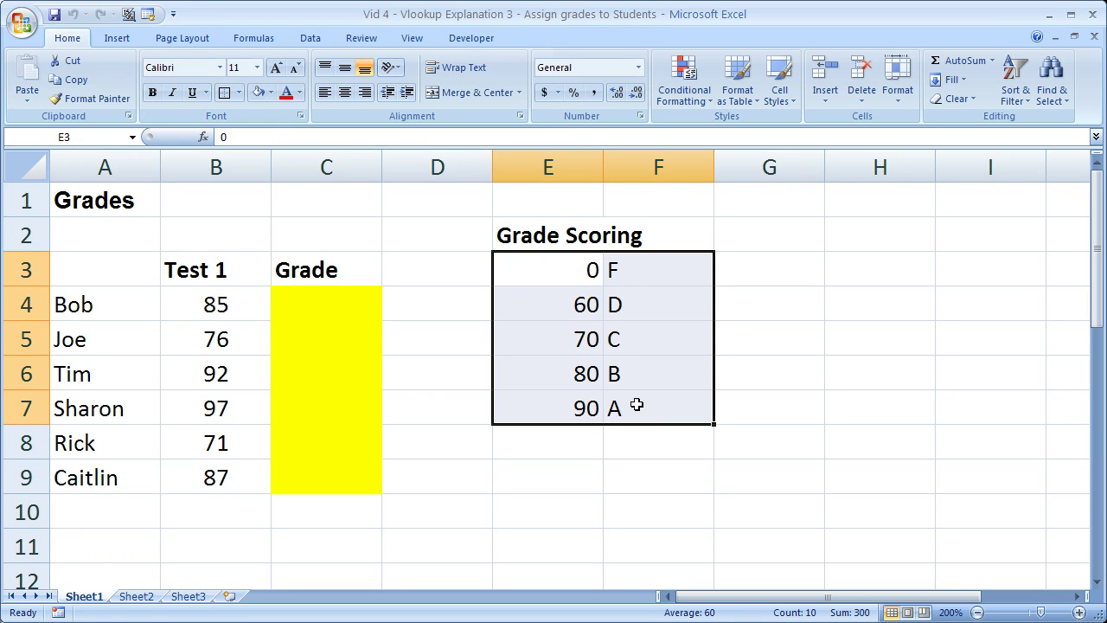
left_click(629, 372)
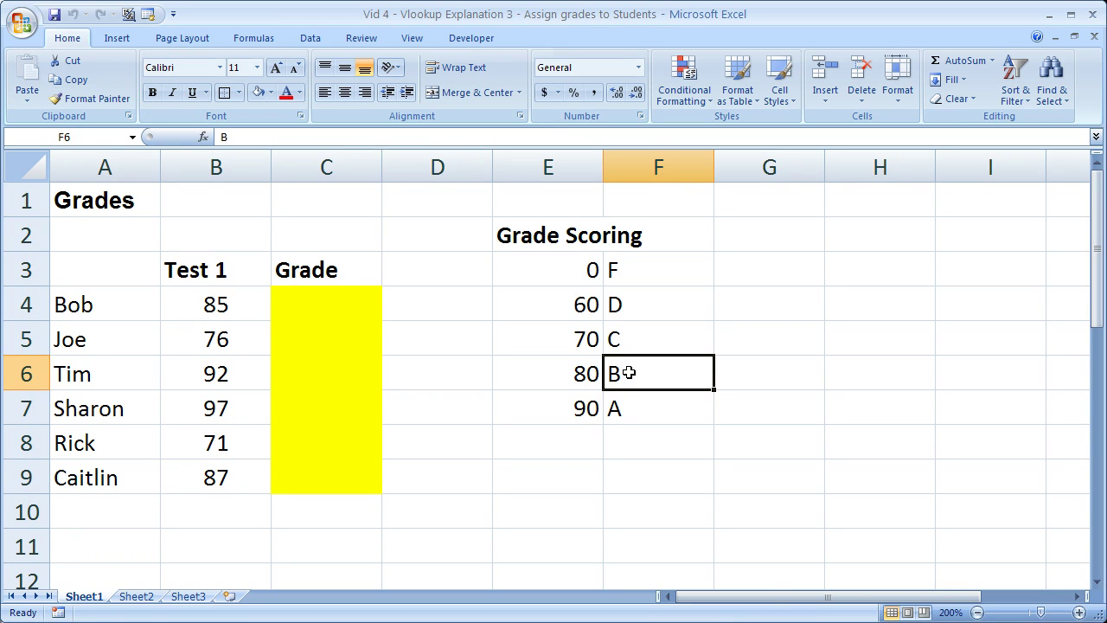
left_click(534, 470)
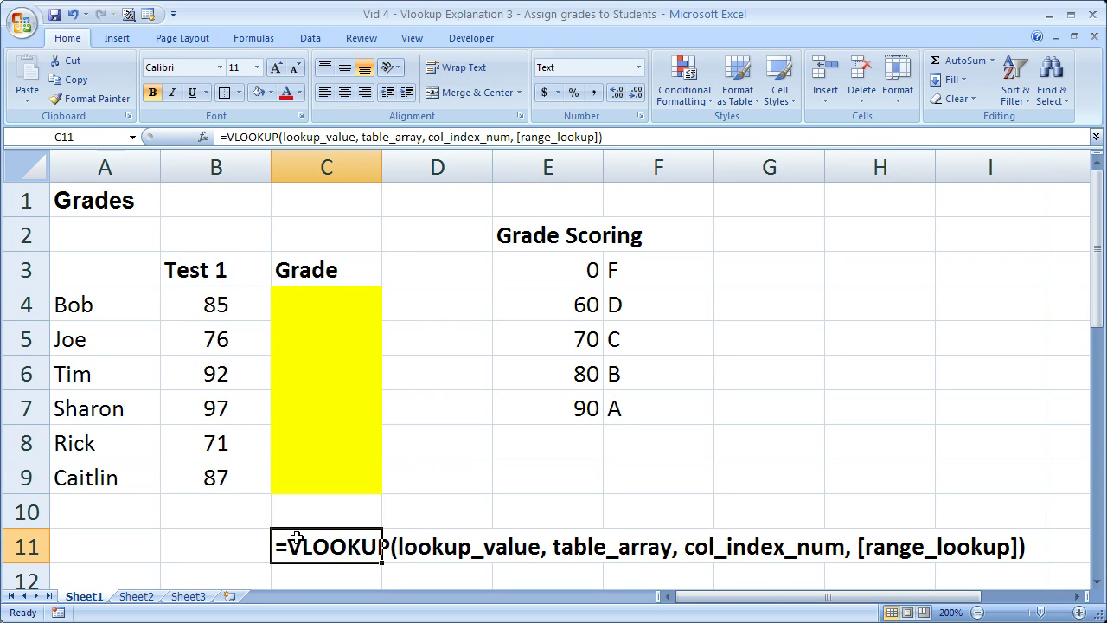
left_click(294, 516)
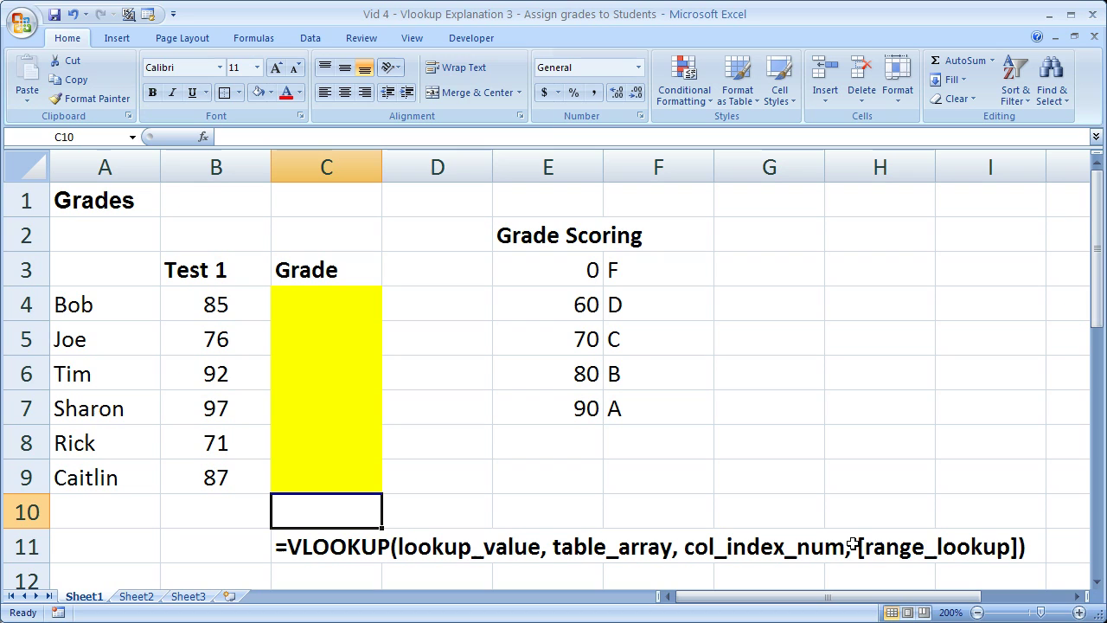
left_click_drag(353, 543, 961, 546)
left_click(537, 451)
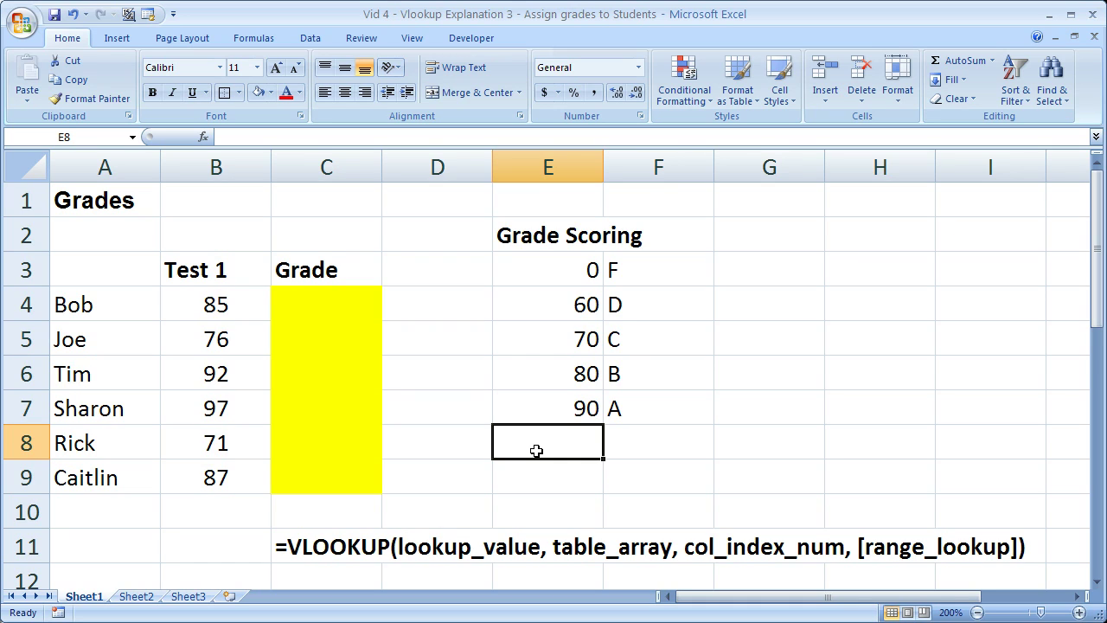
Compare the table's 0 and 90 thresholds and match Bob's 85 to the 80 row.
left_click_drag(550, 409, 616, 277)
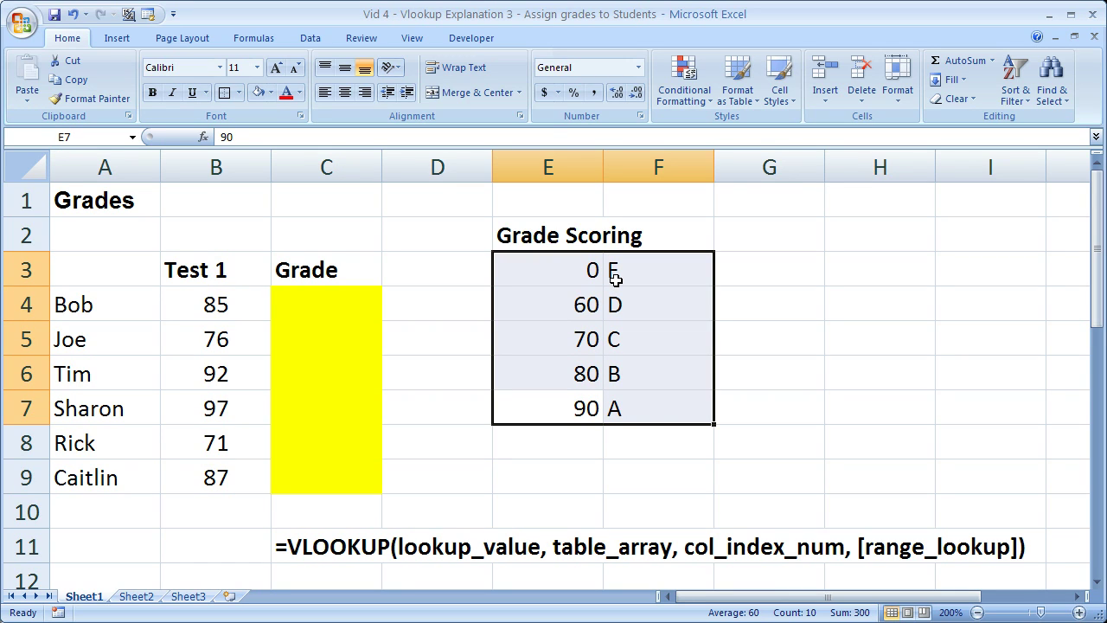
left_click(524, 275)
left_click(543, 412)
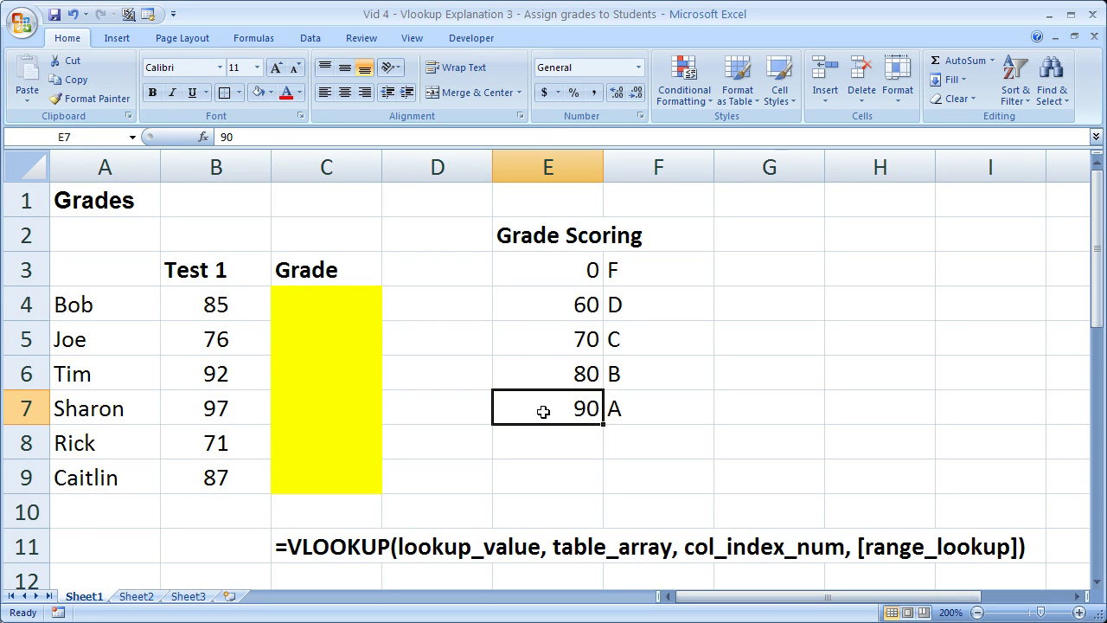
left_click(221, 308)
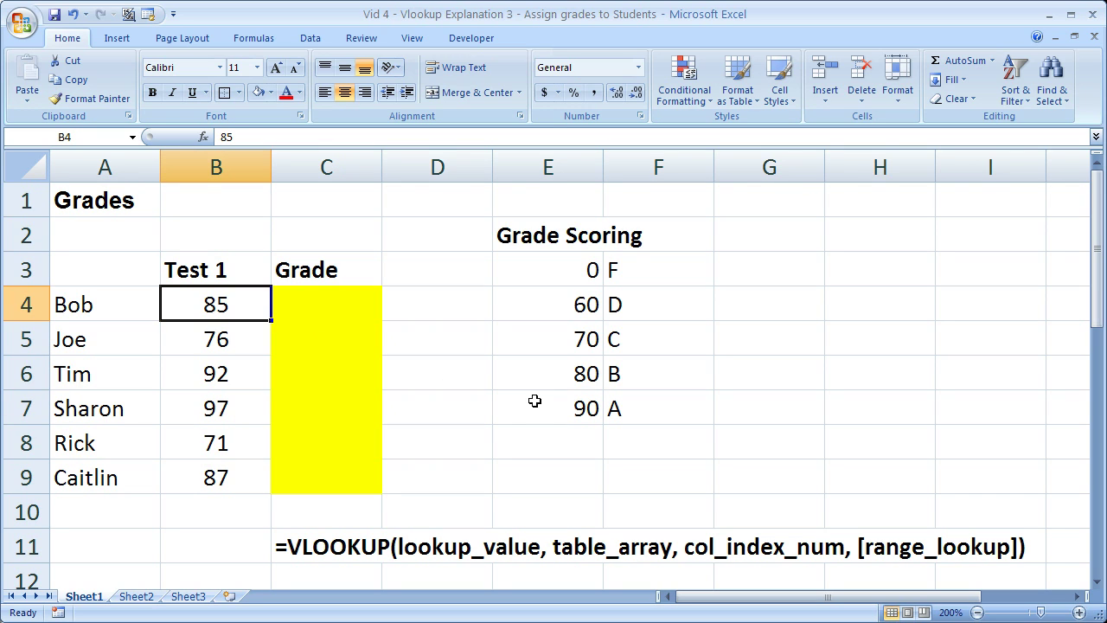
left_click(580, 374)
left_click_drag(575, 272, 638, 401)
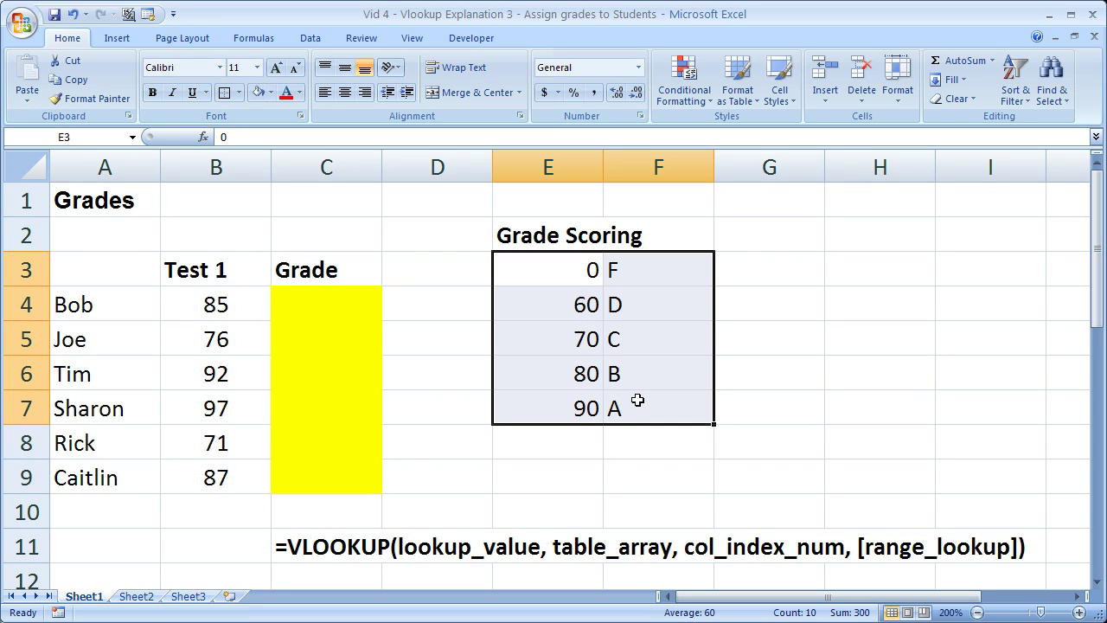
Check the 80→B, 0→F and 60 thresholds in the scoring table.
left_click(582, 378)
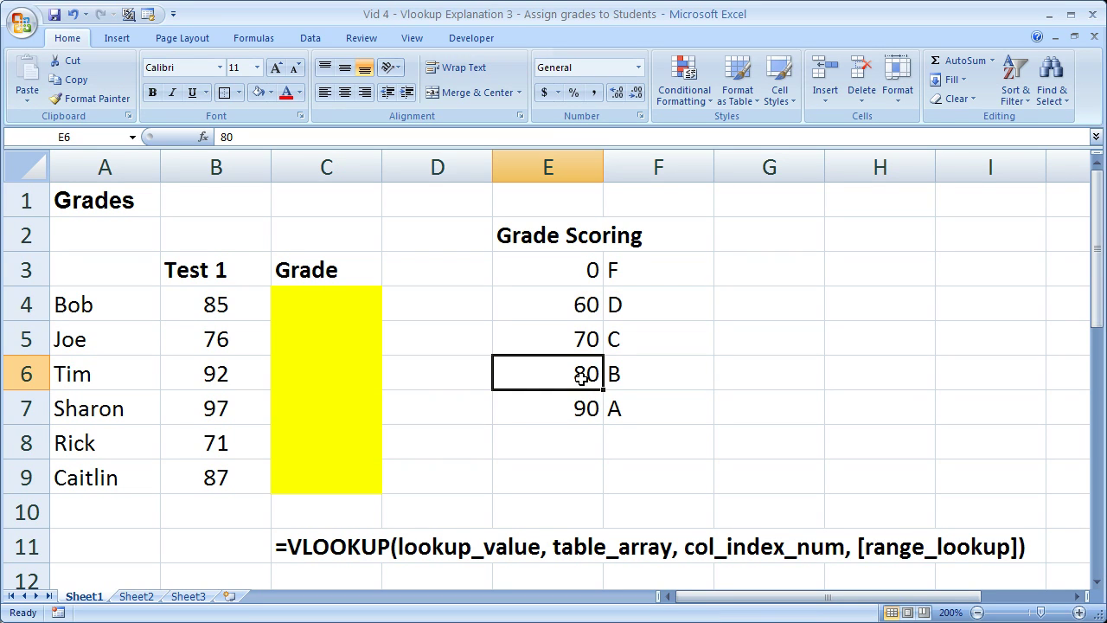
left_click(655, 369)
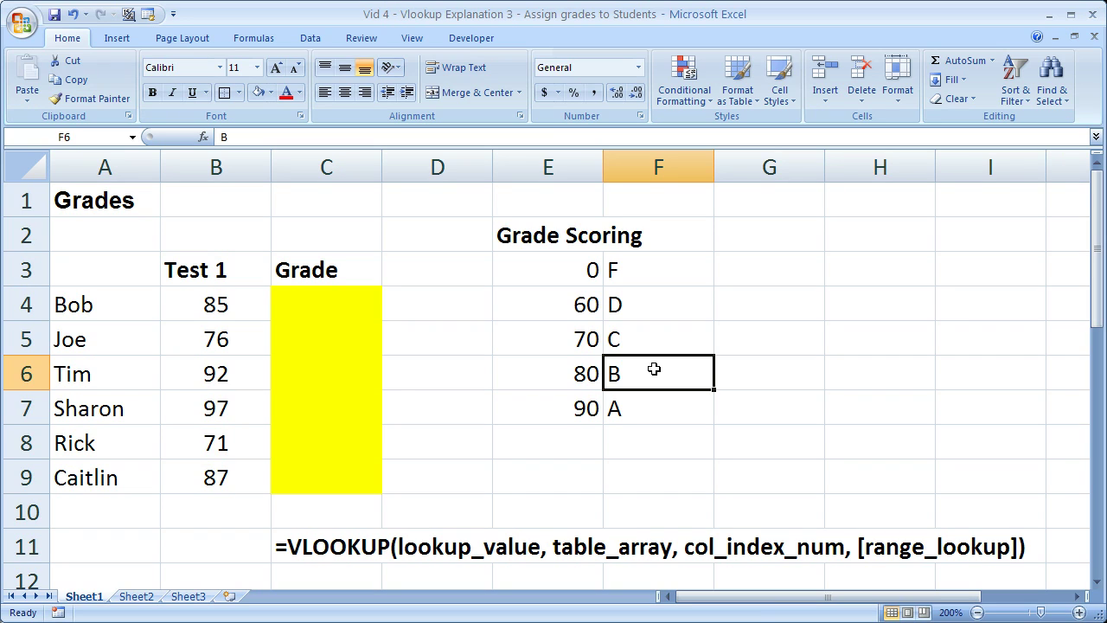
left_click(621, 270)
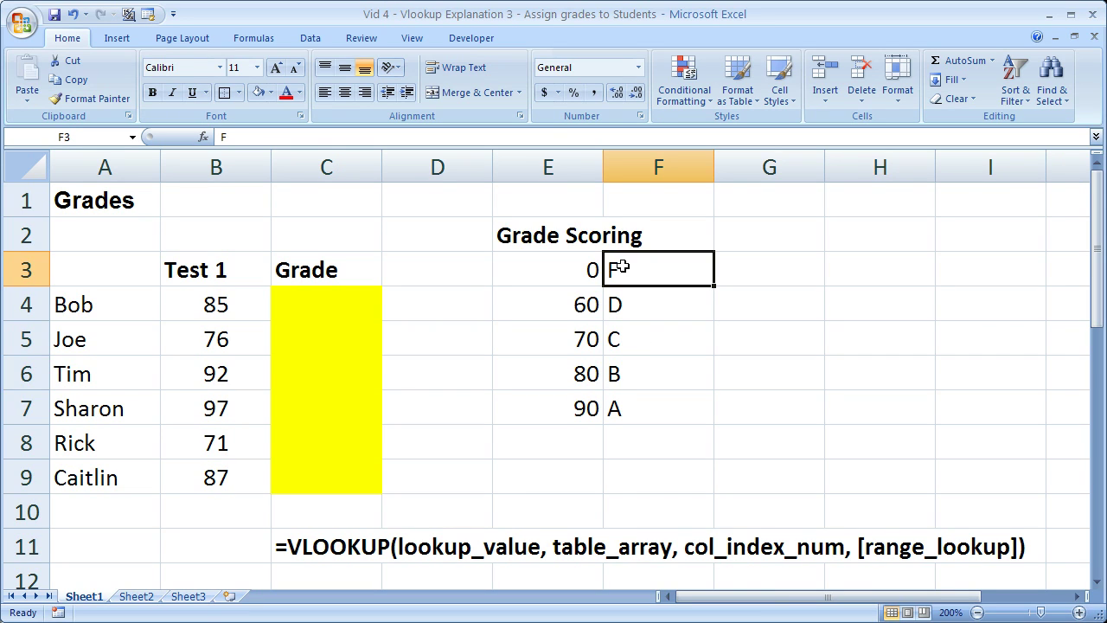
left_click(558, 268)
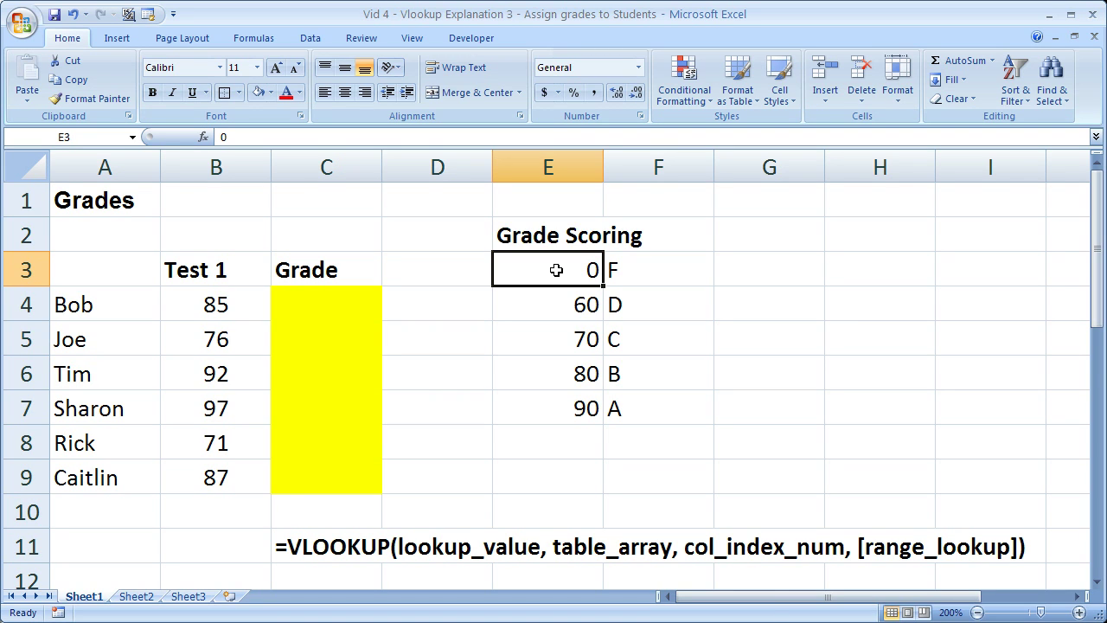
left_click_drag(556, 270, 616, 274)
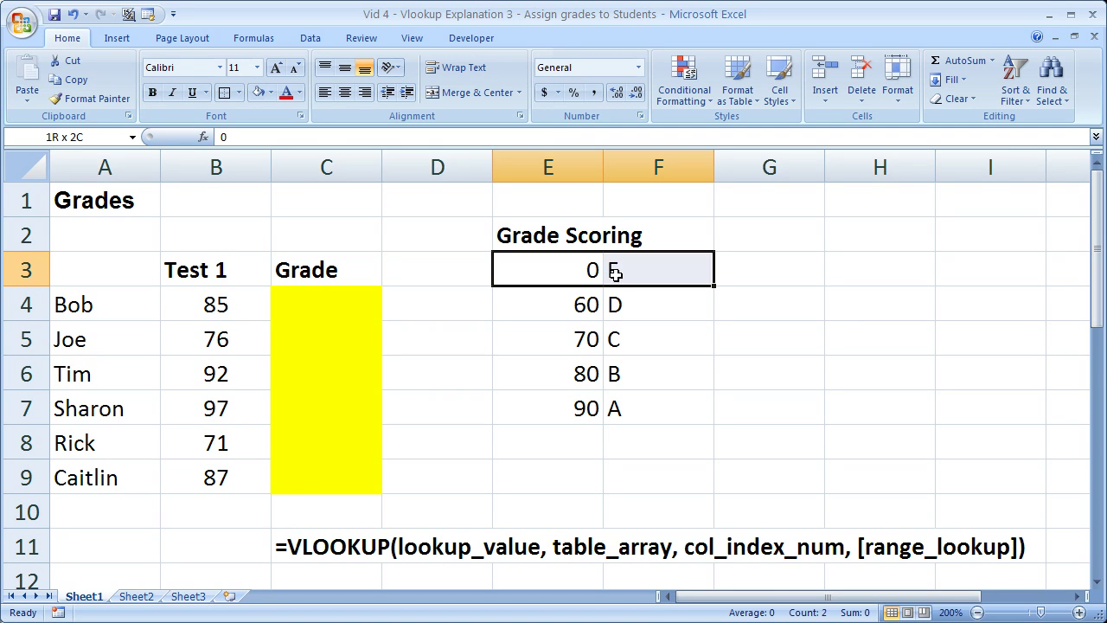
left_click(581, 305)
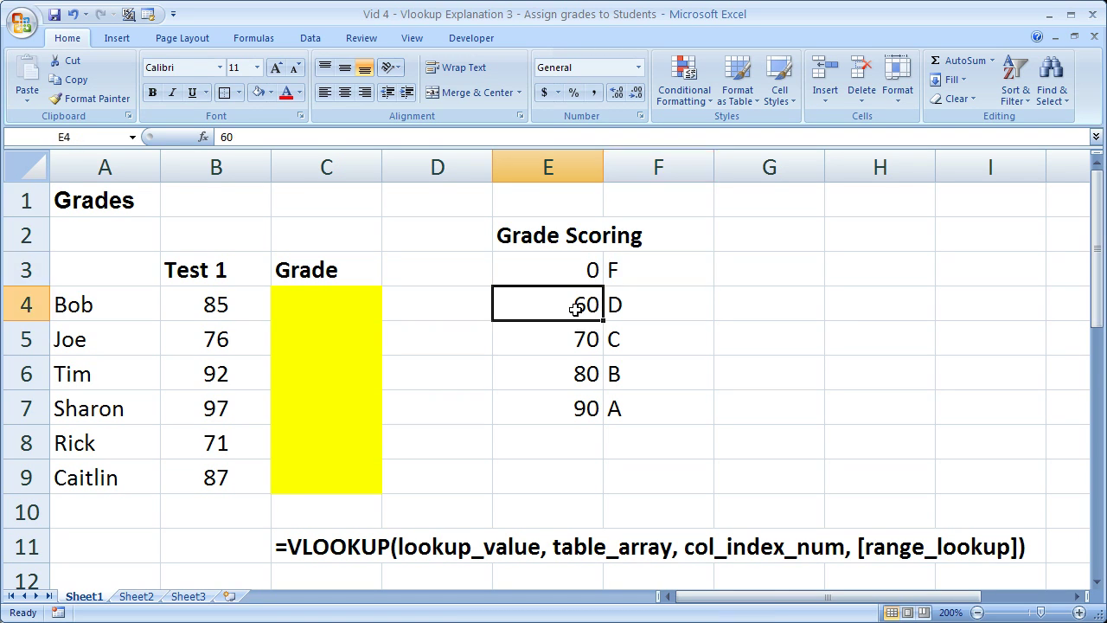
left_click(557, 271)
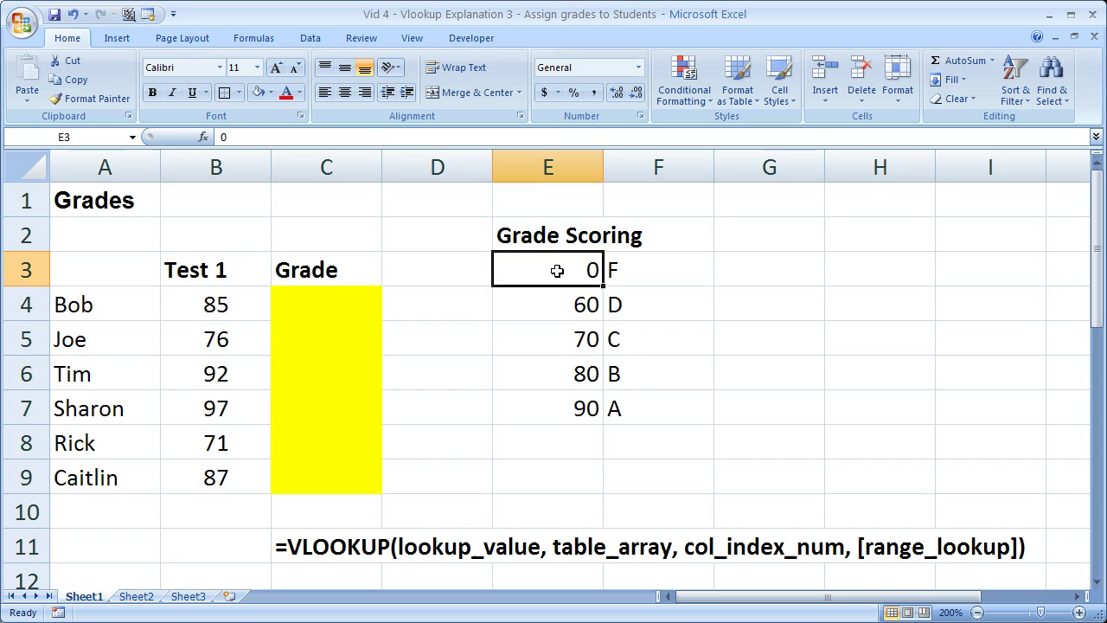
In C4, start =vlookup( with B4 as lookup value and E3:F7 as table.
left_click(323, 305)
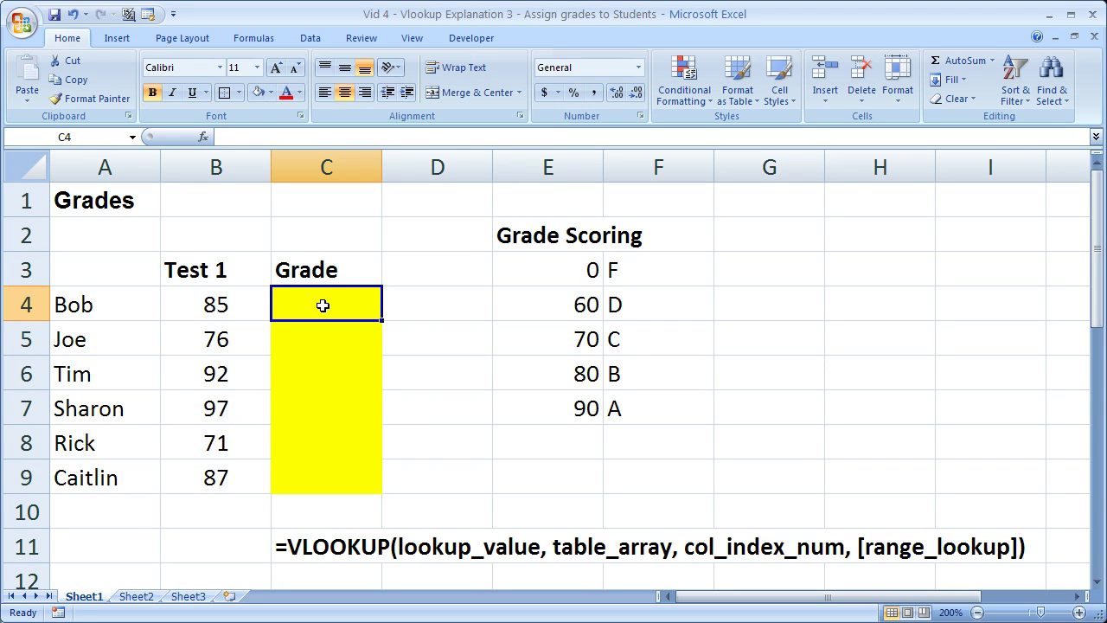
type("=")
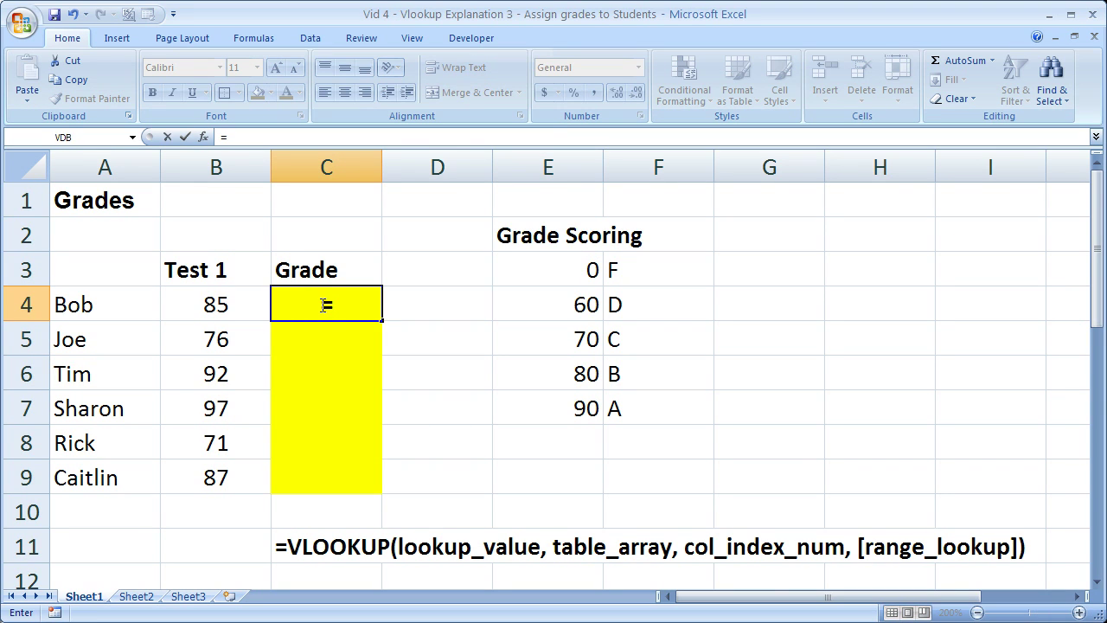
key("Escape")
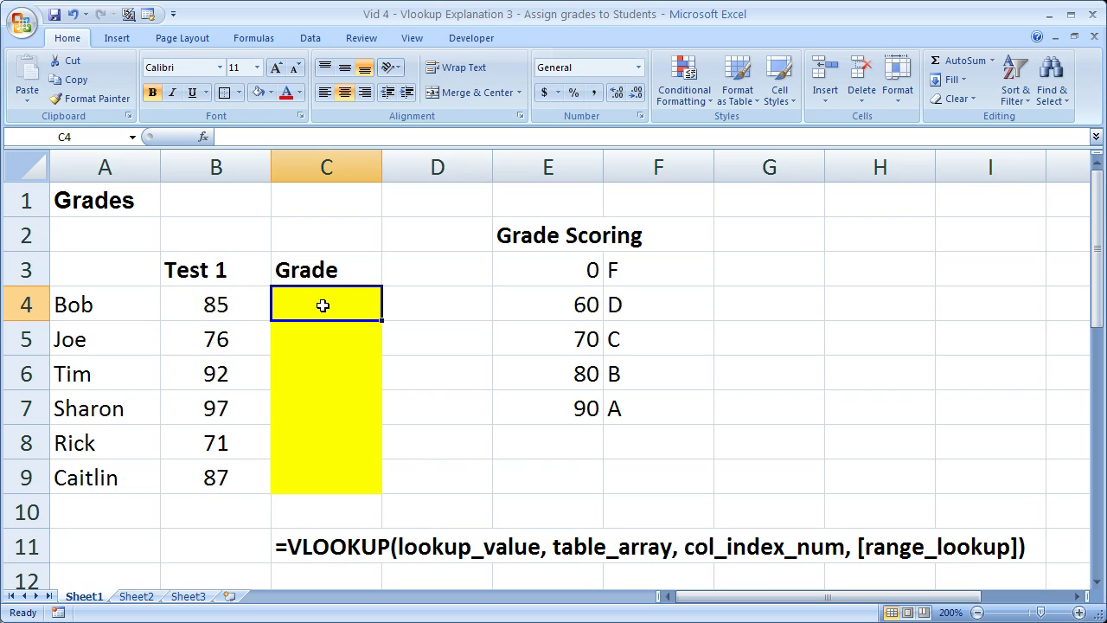
type("=v")
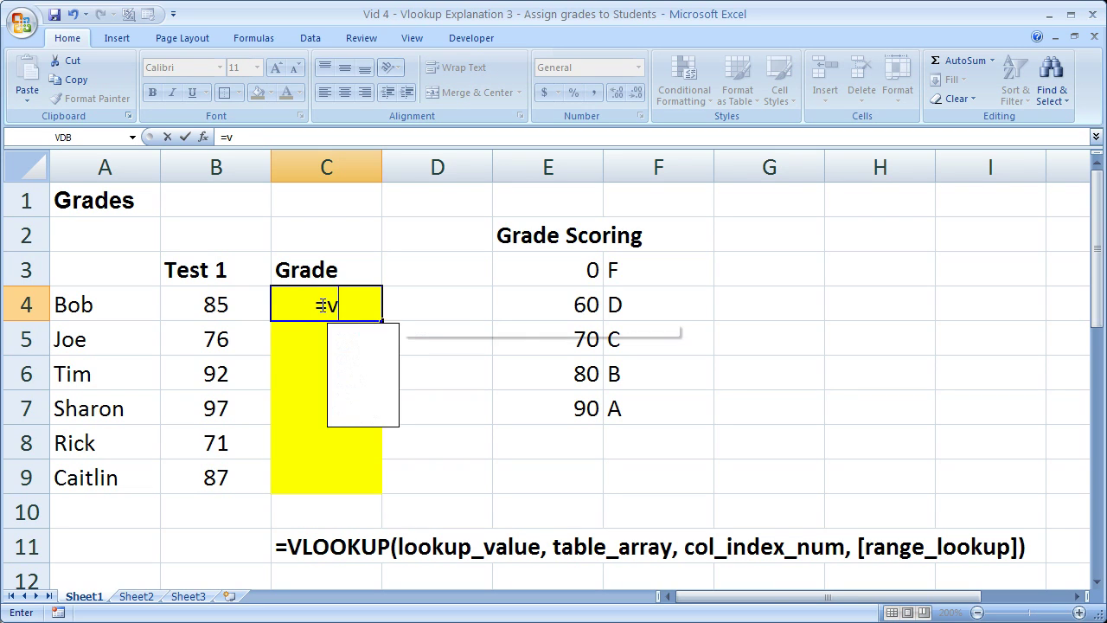
type("lookup")
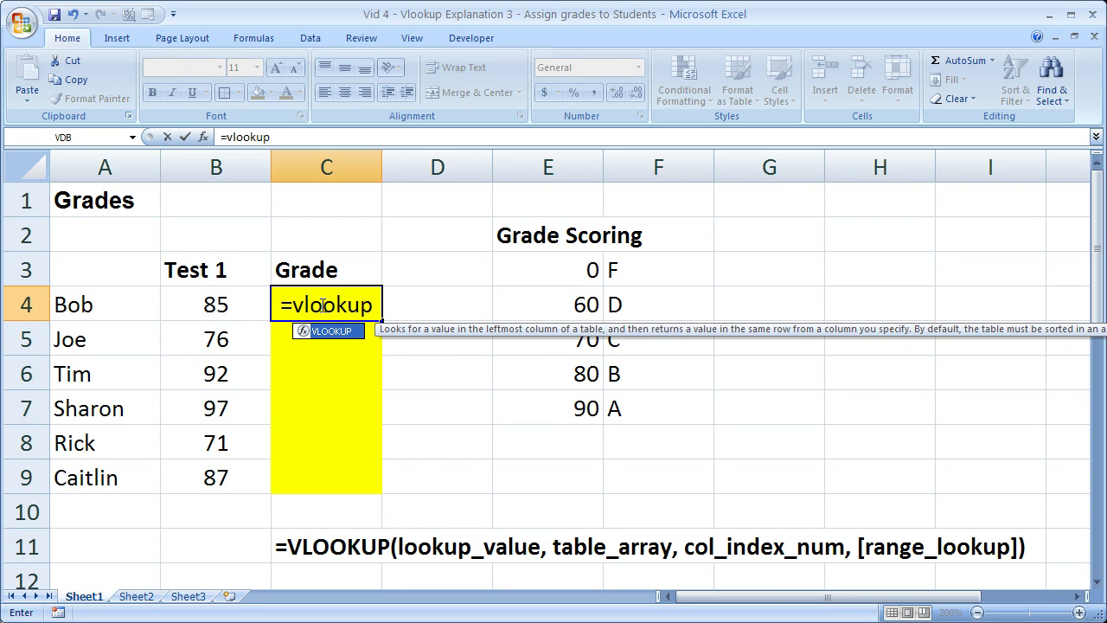
type("(")
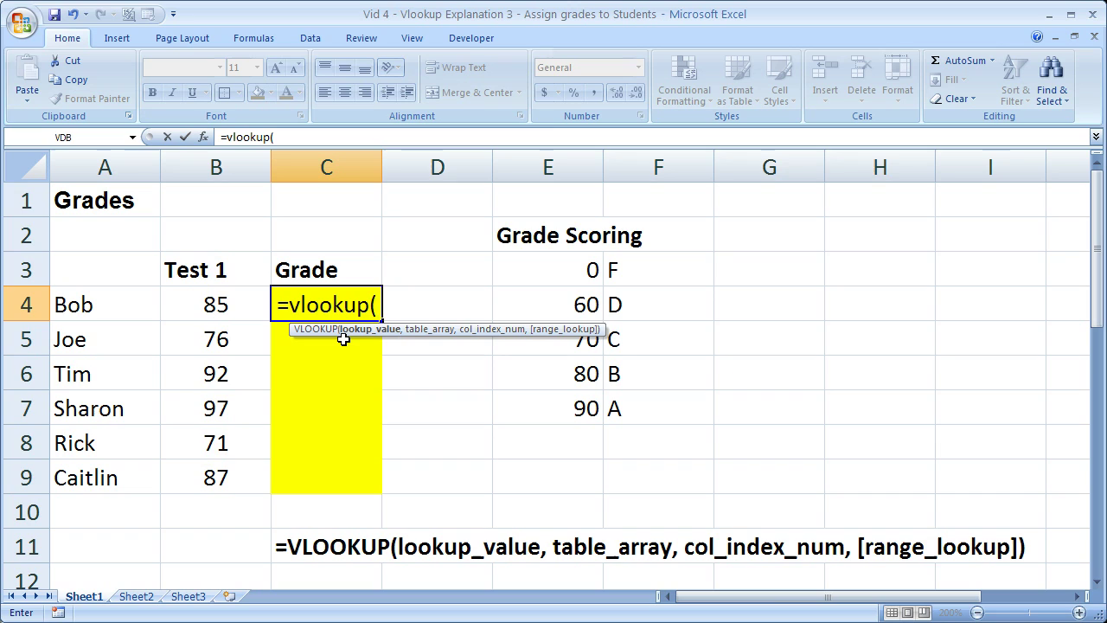
left_click(220, 305)
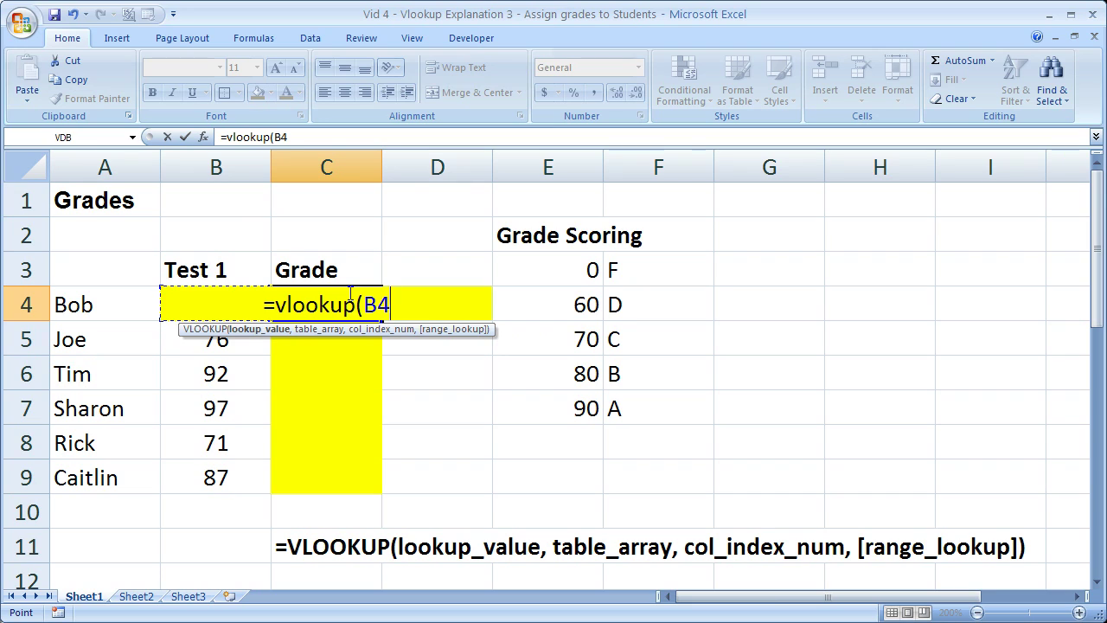
type(",")
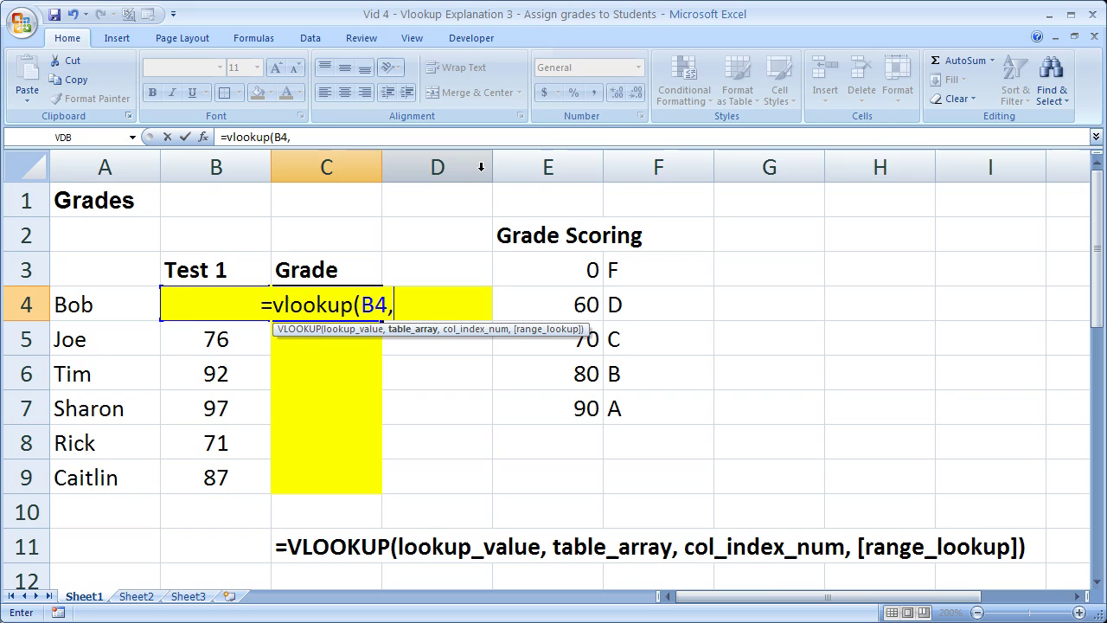
left_click_drag(567, 268, 634, 410)
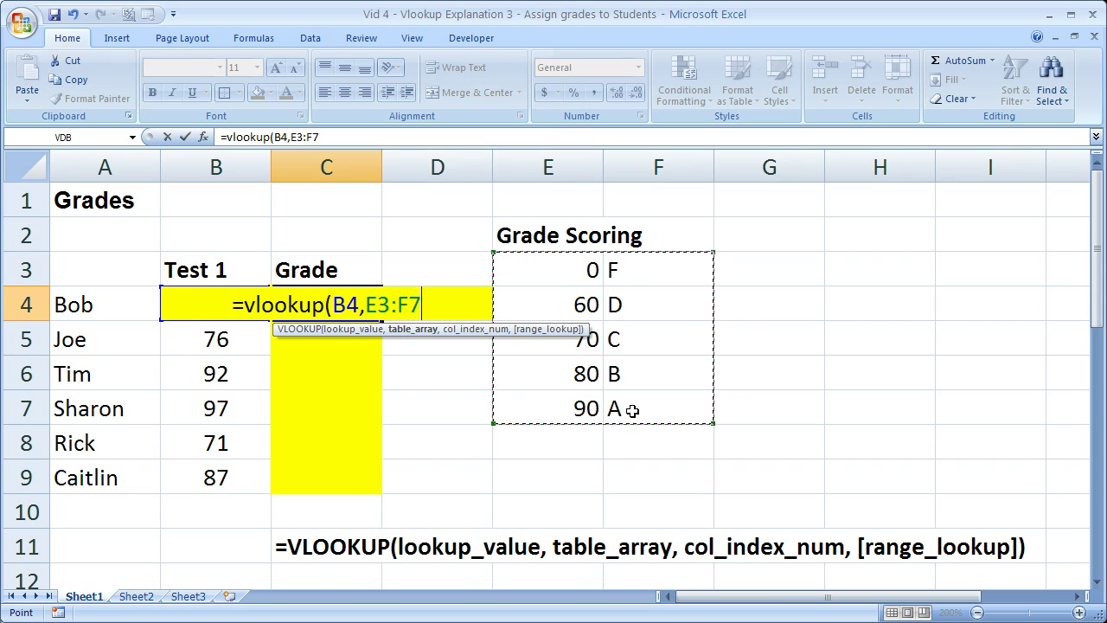
Make the table $E$3:$F$7 absolute and add column 2 and TRUE to C4's VLOOKUP.
key("F4")
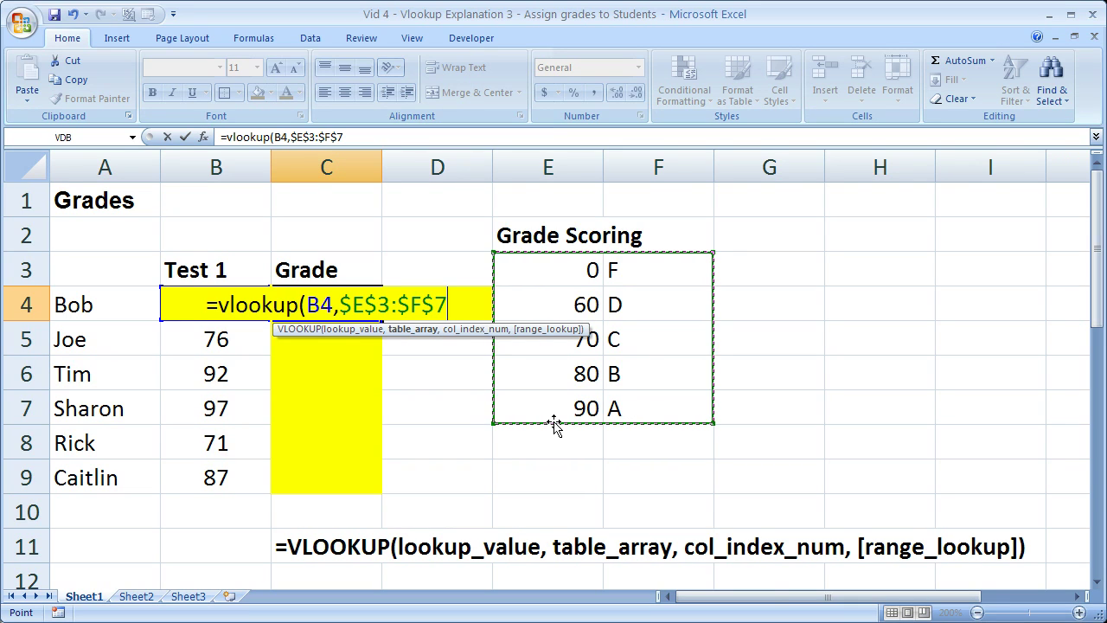
type(",")
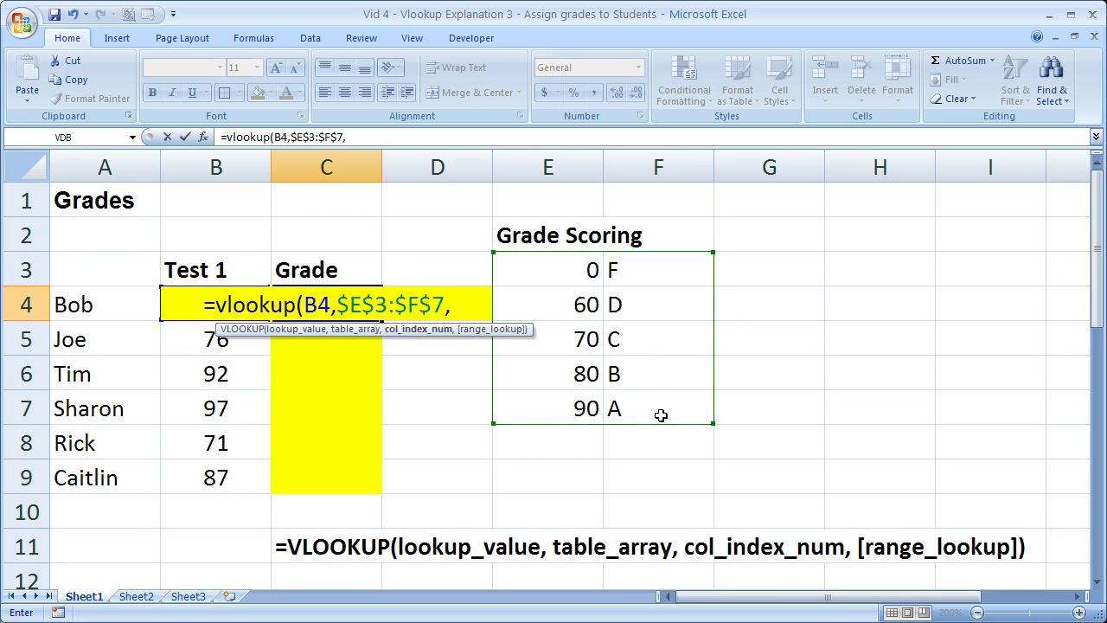
type("2")
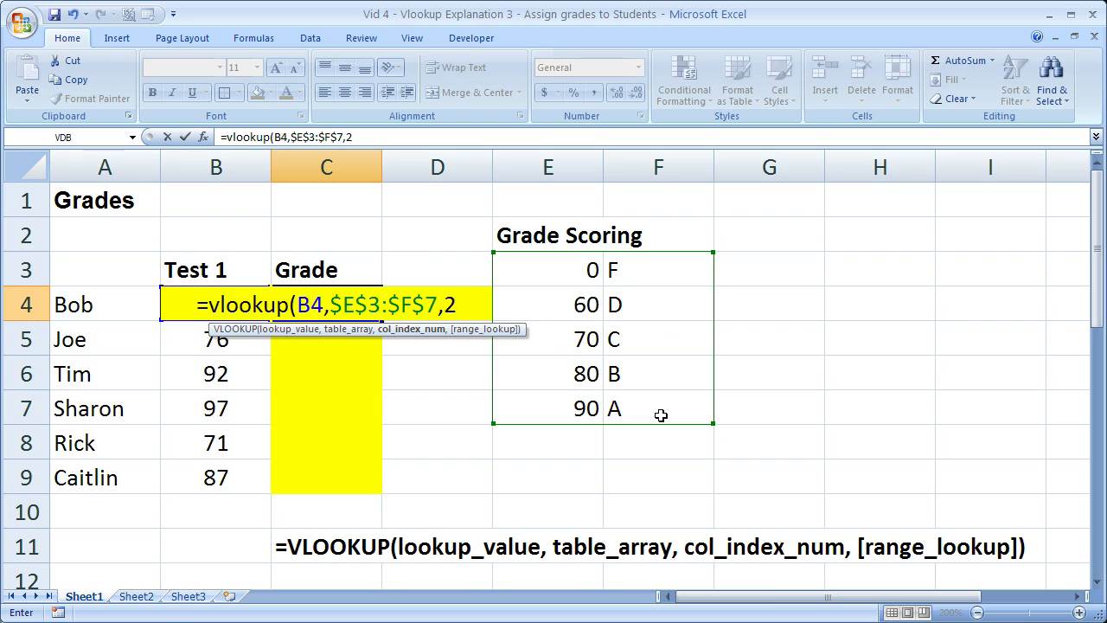
type(",")
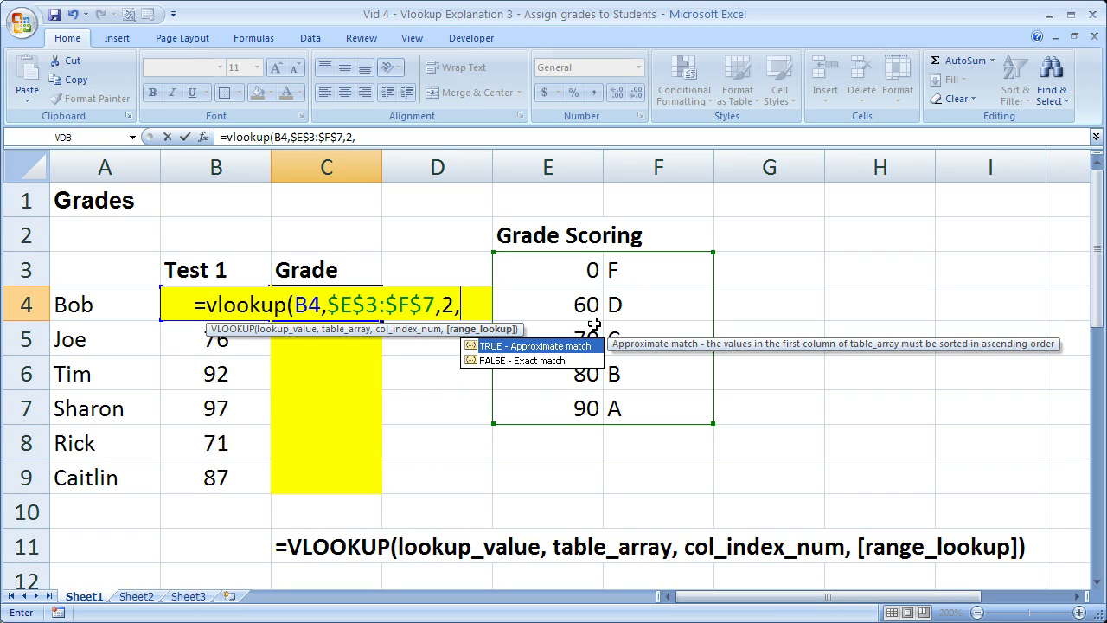
type("true")
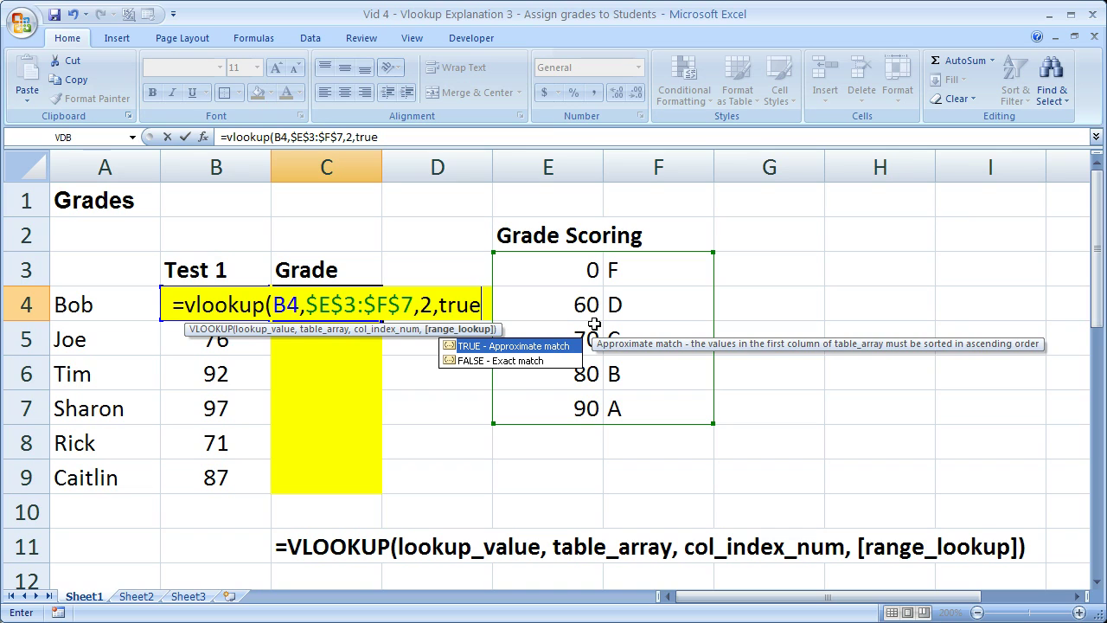
type(")")
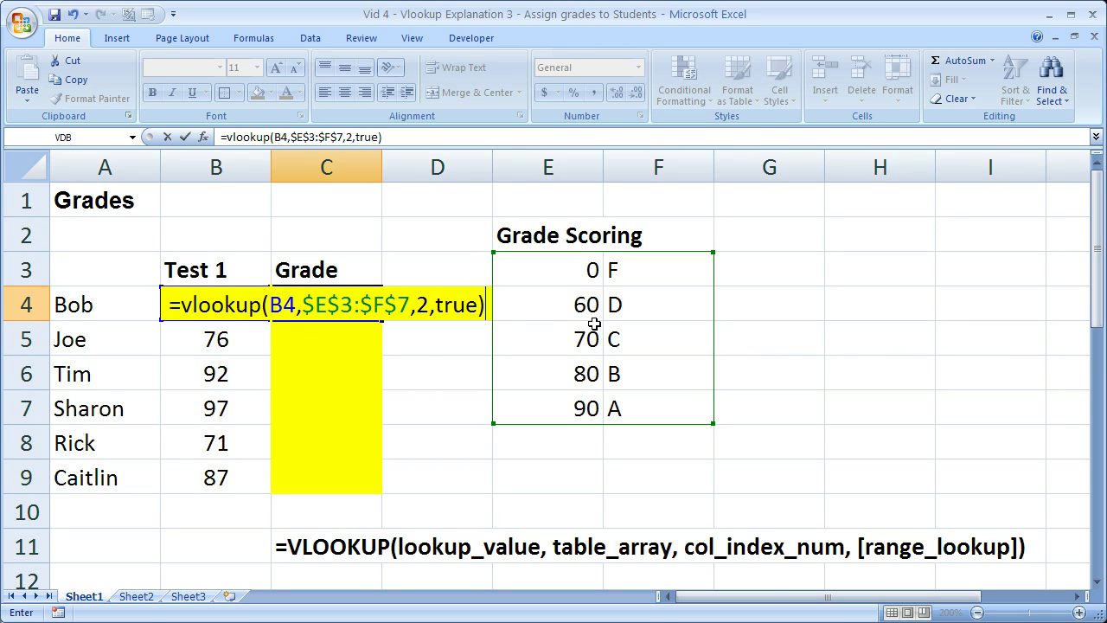
Commit C4's formula and fill it down to C9, giving grades B, C, A, A, C, B.
key("Return")
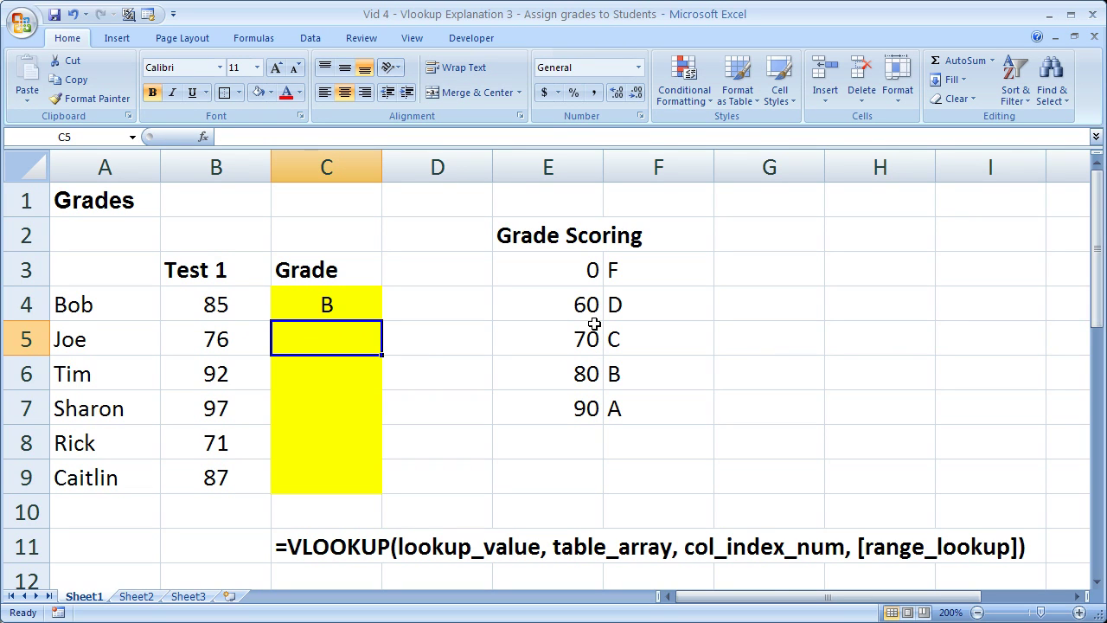
left_click(336, 303)
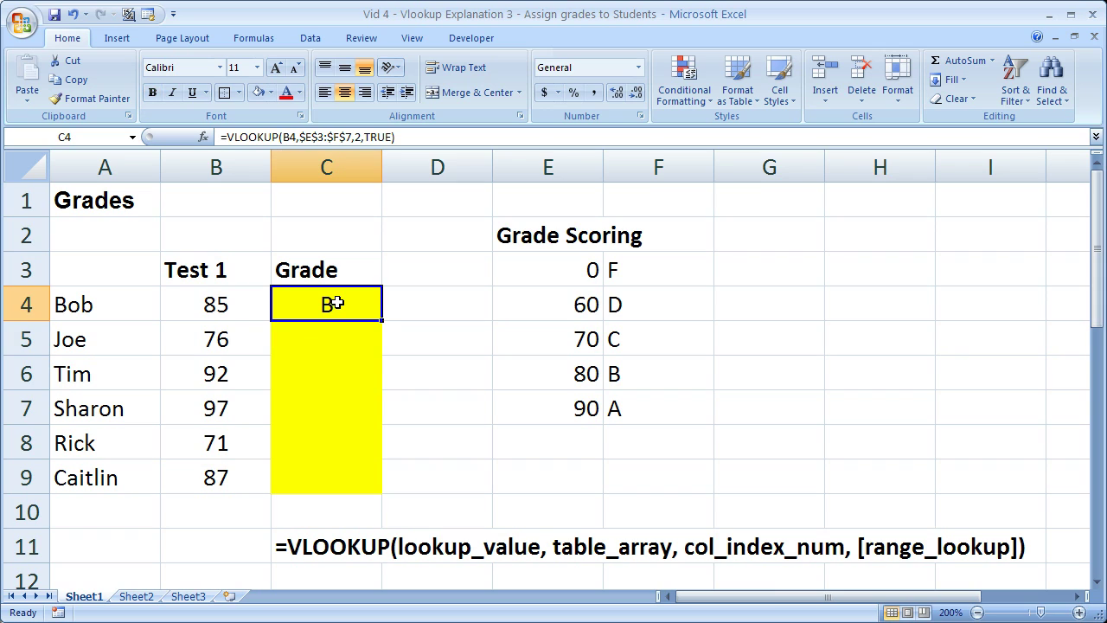
double_click(382, 320)
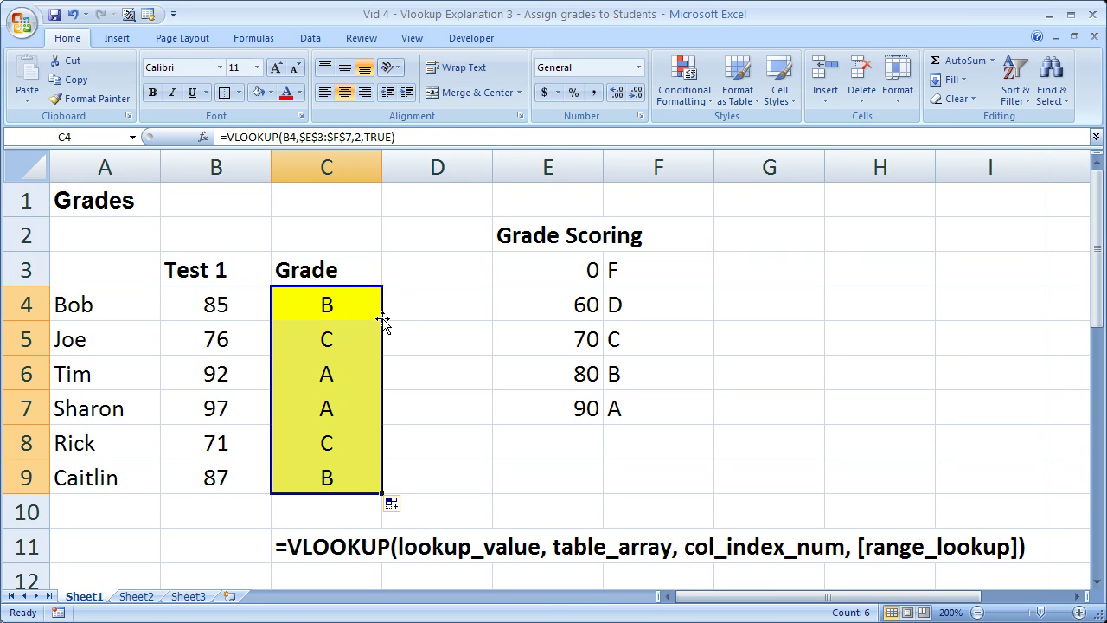
left_click(339, 333)
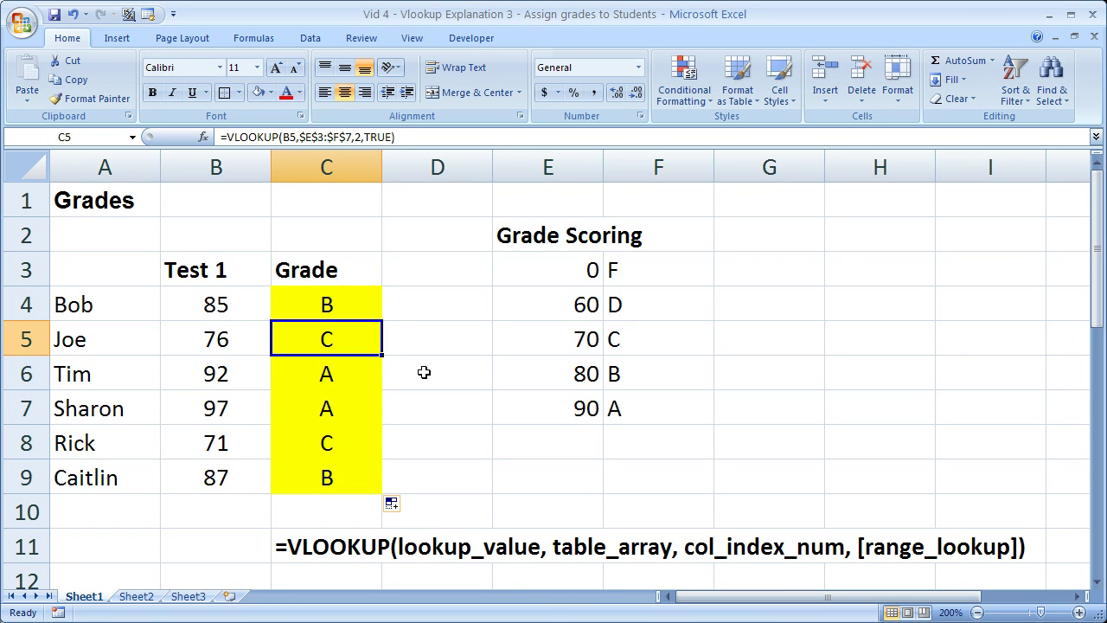
key("Down")
key("Down")
key("Down")
key("Down")
key("Up")
key("Up")
key("Up")
key("Up")
key("Up")
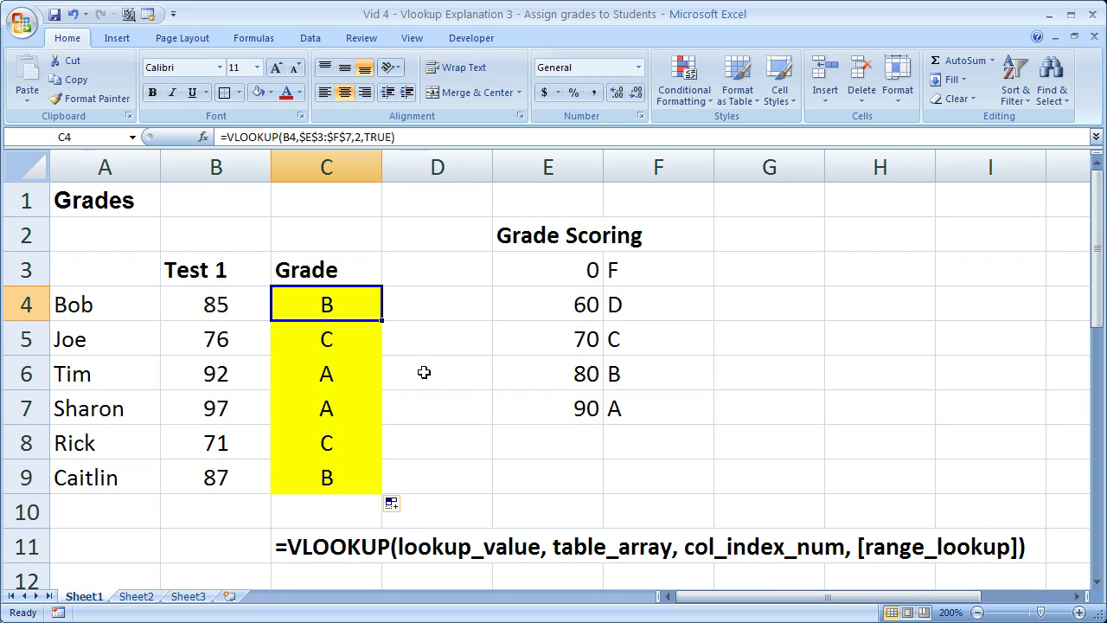
Step through C4's arguments B4, $E$3:$F$7, 2 and TRUE, then commit the formula.
double_click(327, 305)
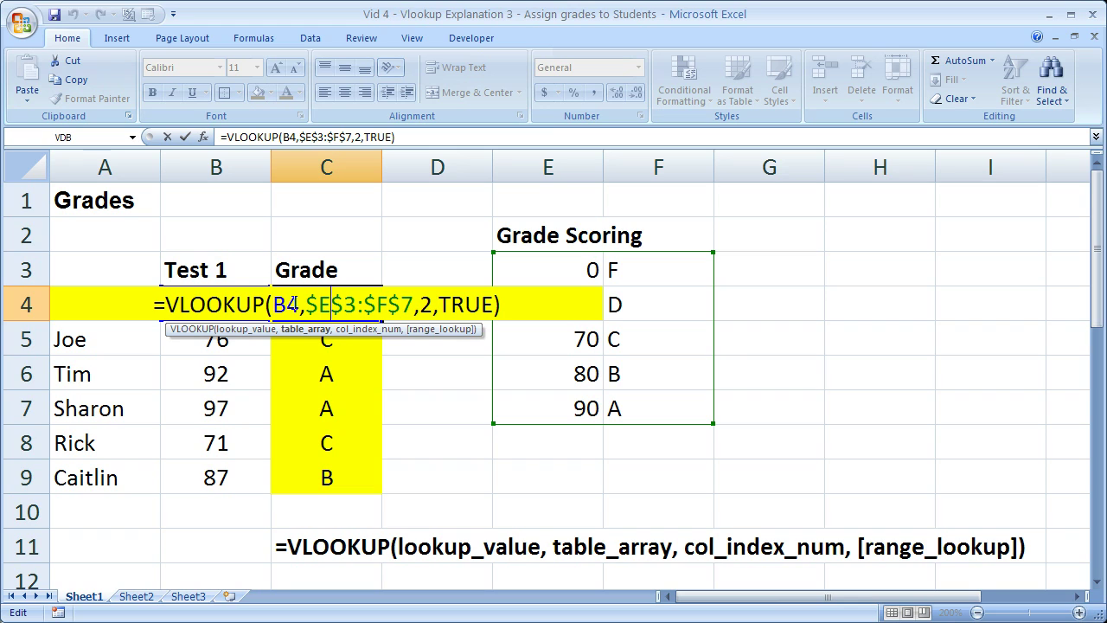
double_click(286, 305)
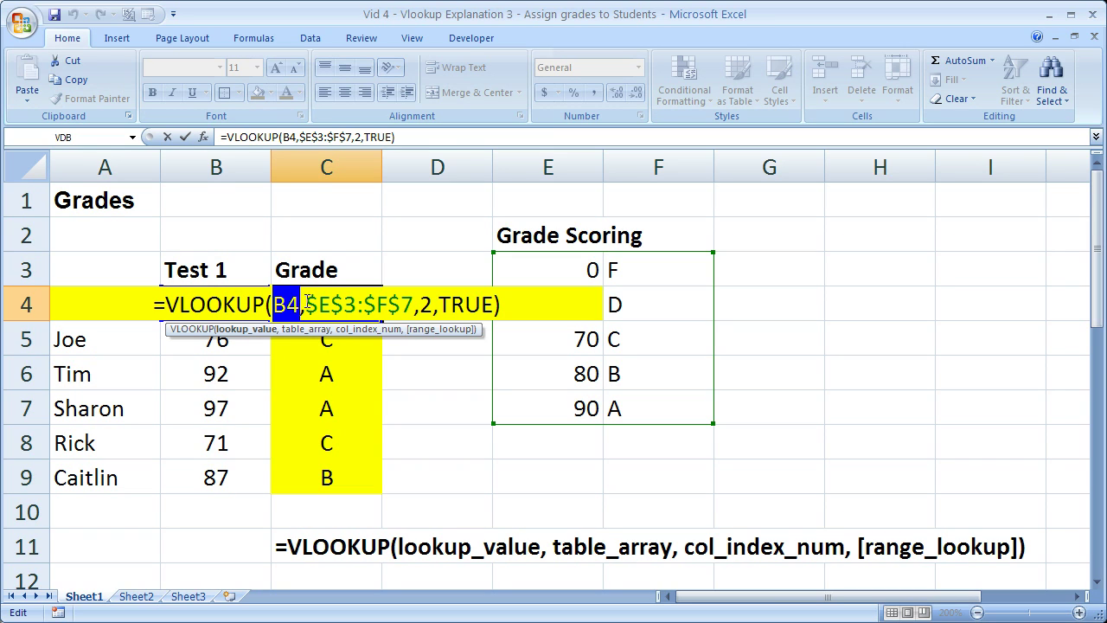
left_click_drag(305, 304, 415, 305)
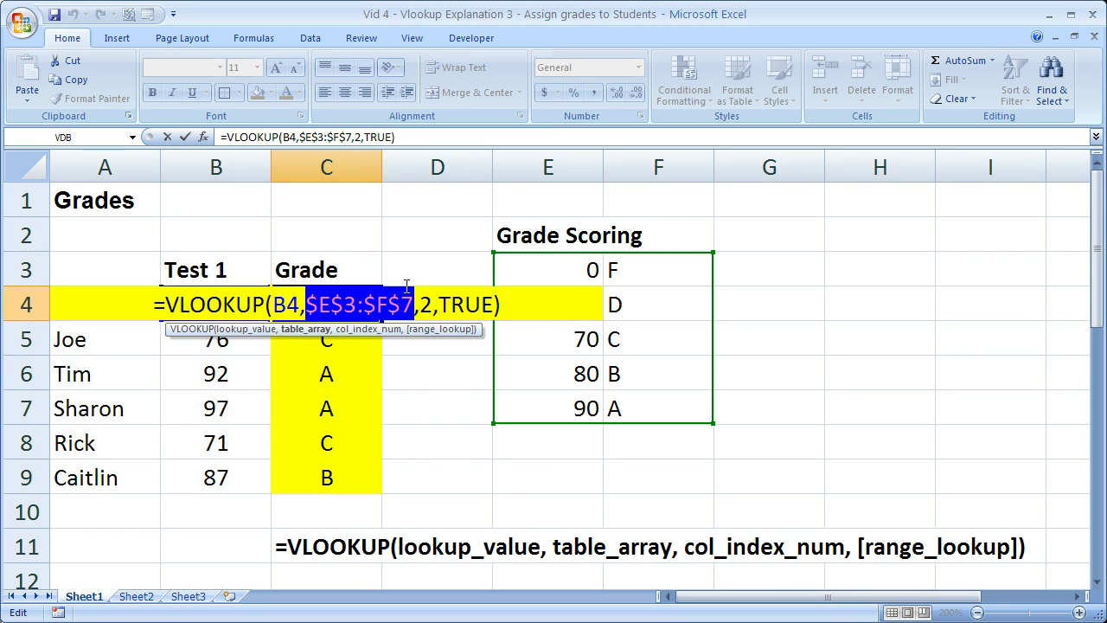
left_click(422, 305)
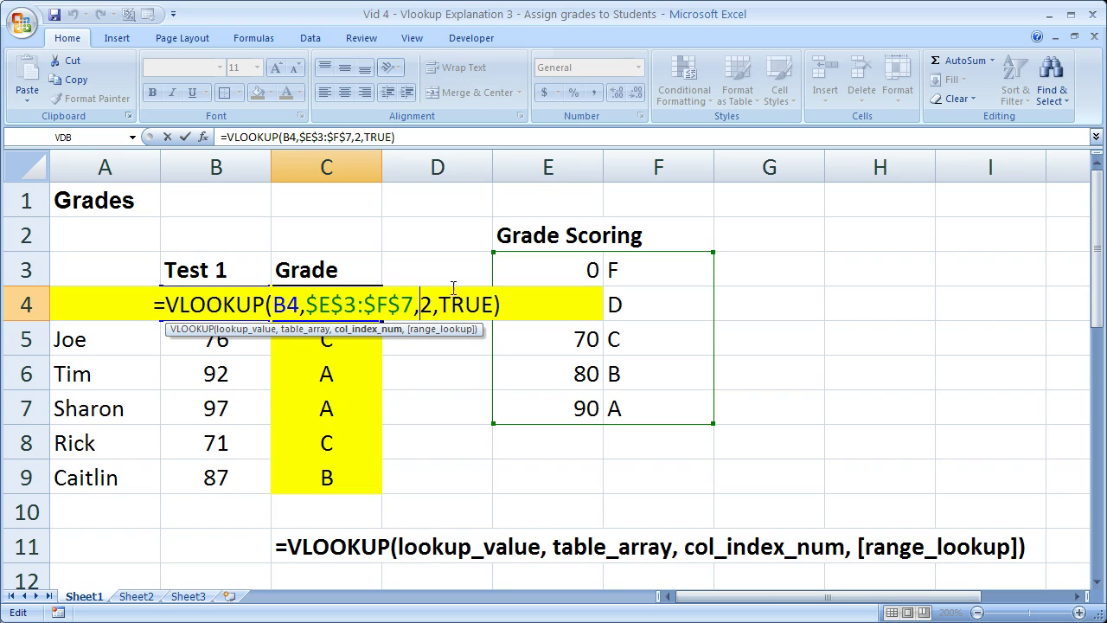
key("Right")
key("Right")
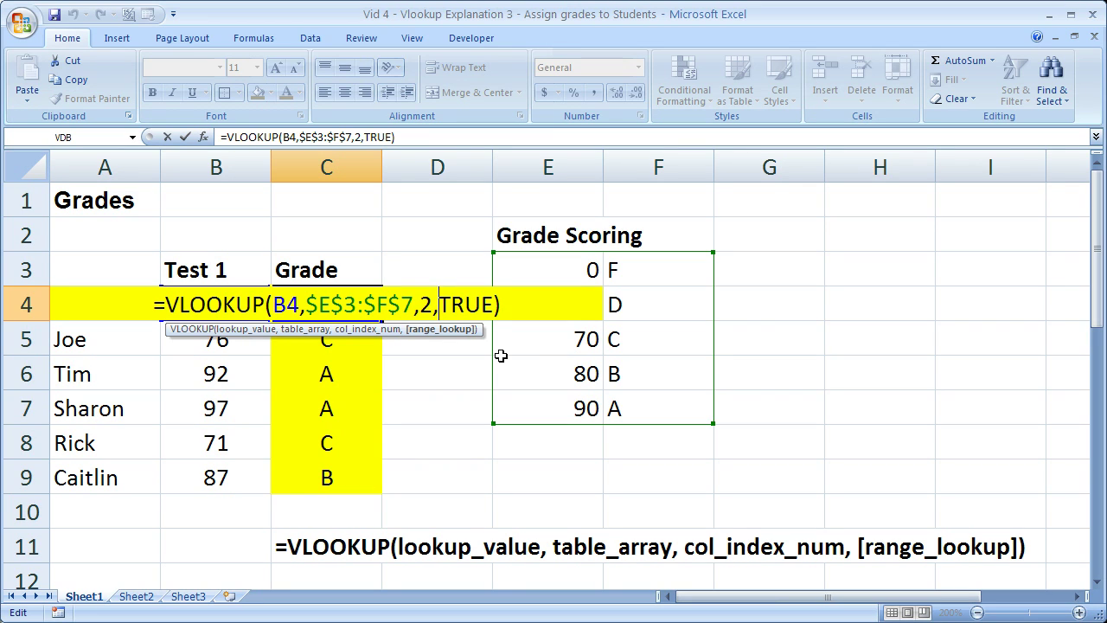
key("Return")
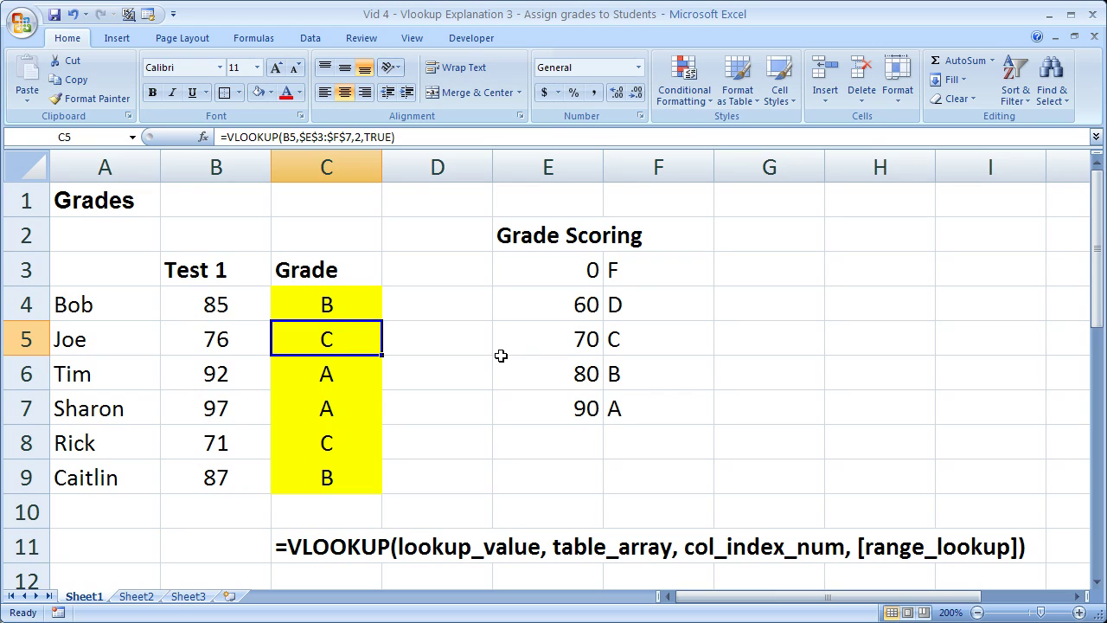
Go over the E3:F7 thresholds 0, 60, 70, 80 and 90.
left_click_drag(563, 269, 621, 398)
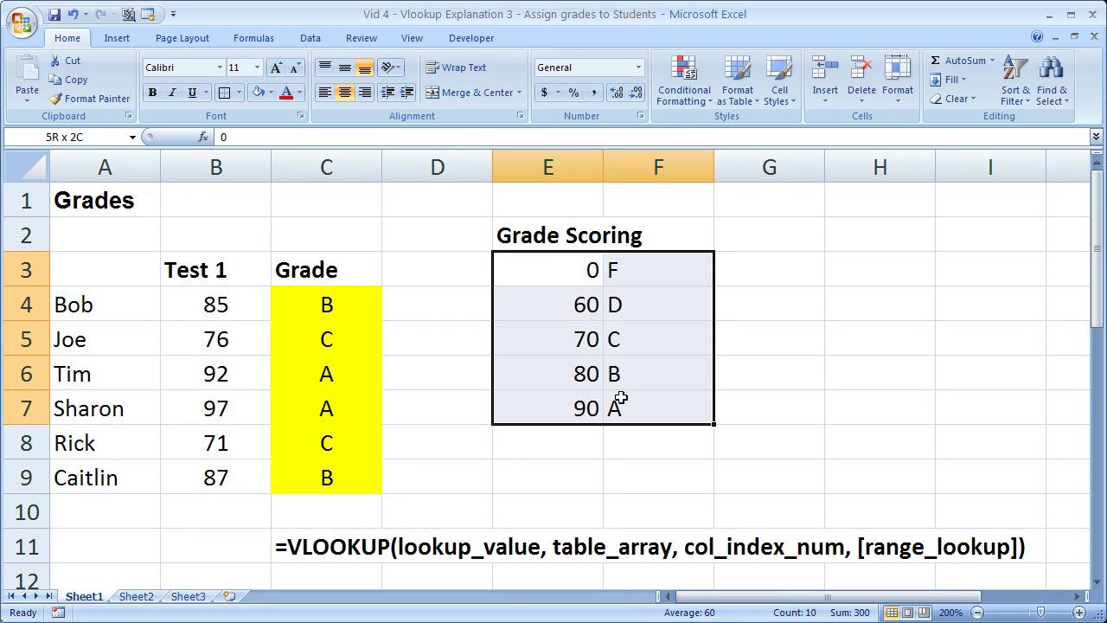
left_click(575, 267)
left_click(564, 306)
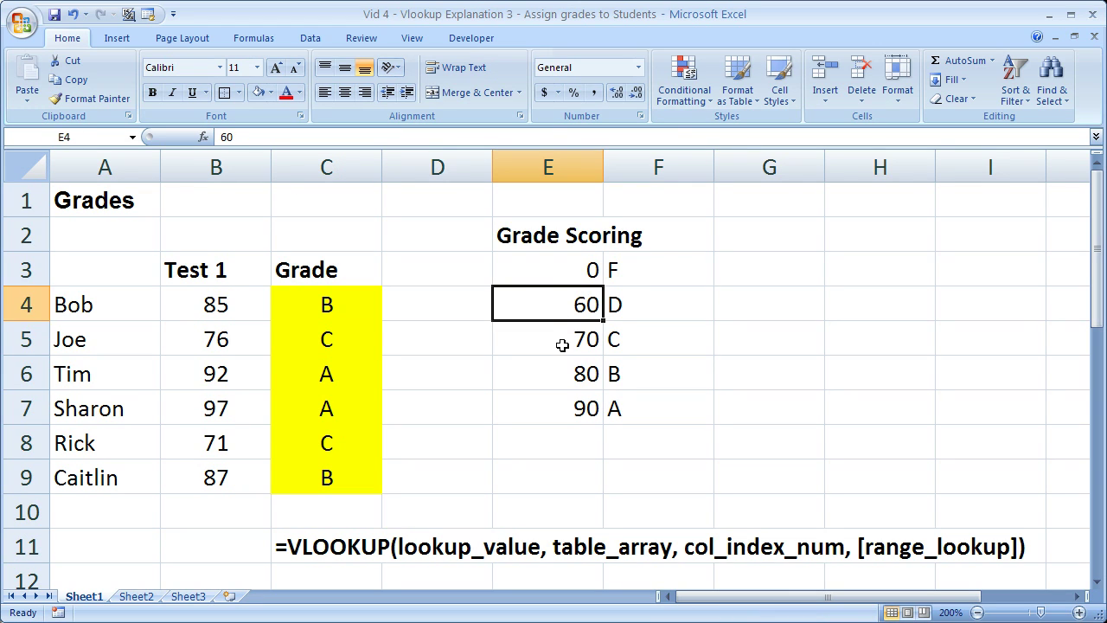
left_click(562, 345)
left_click(561, 390)
left_click(559, 412)
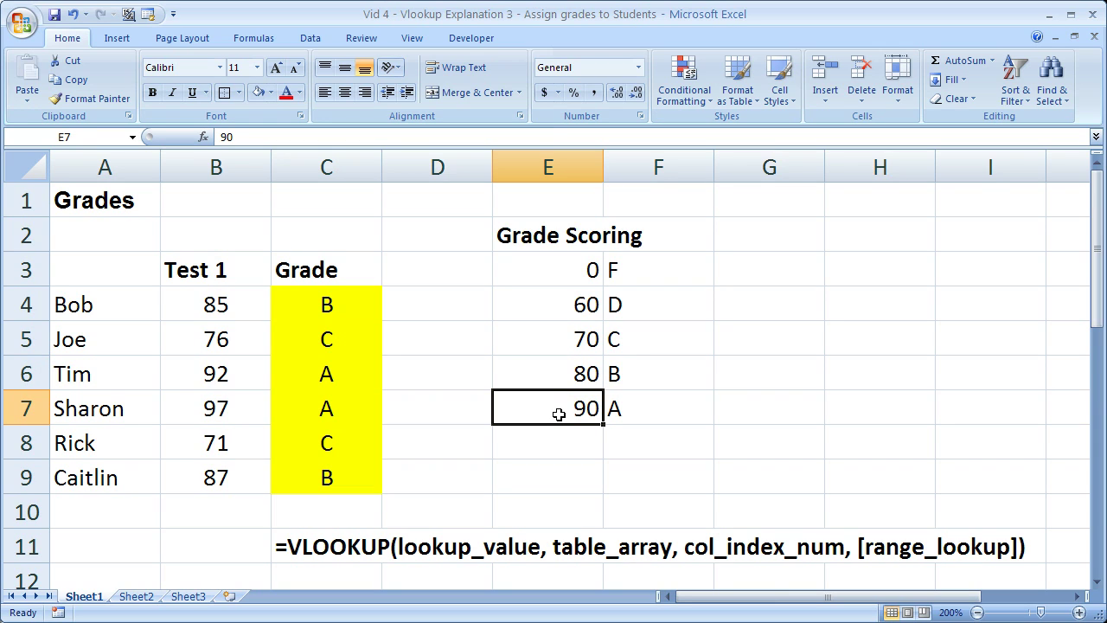
left_click_drag(591, 266, 638, 398)
left_click(574, 266)
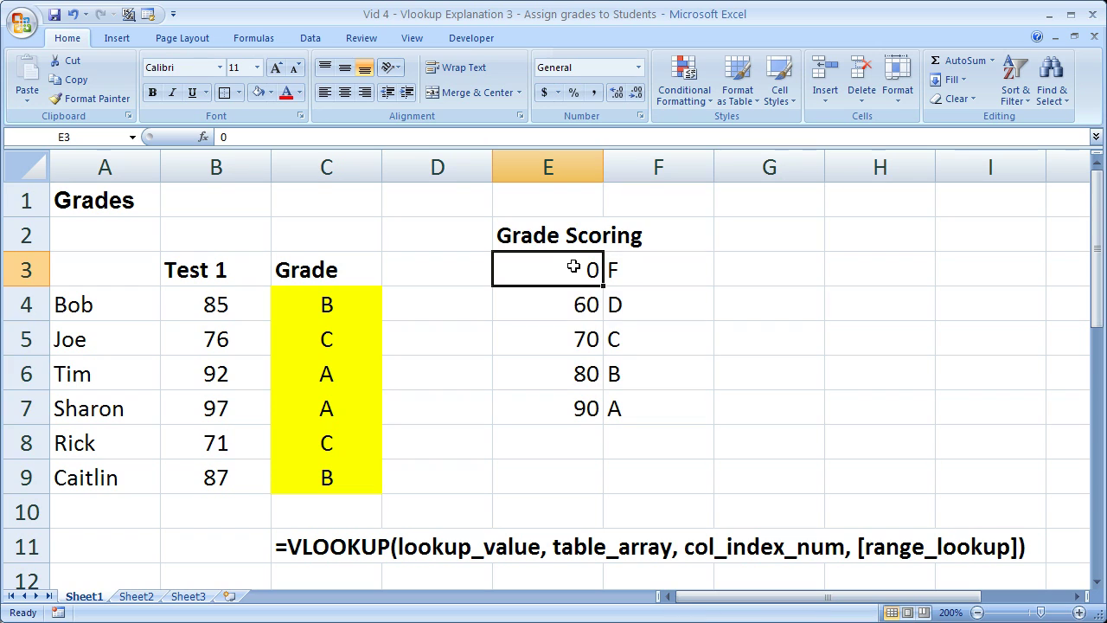
Scroll down to the detailed plus/minus Grade Scoring table at row 16.
left_click_drag(705, 606, 705, 606)
left_click_drag(1095, 246, 1095, 268)
left_click_drag(1094, 283, 1094, 452)
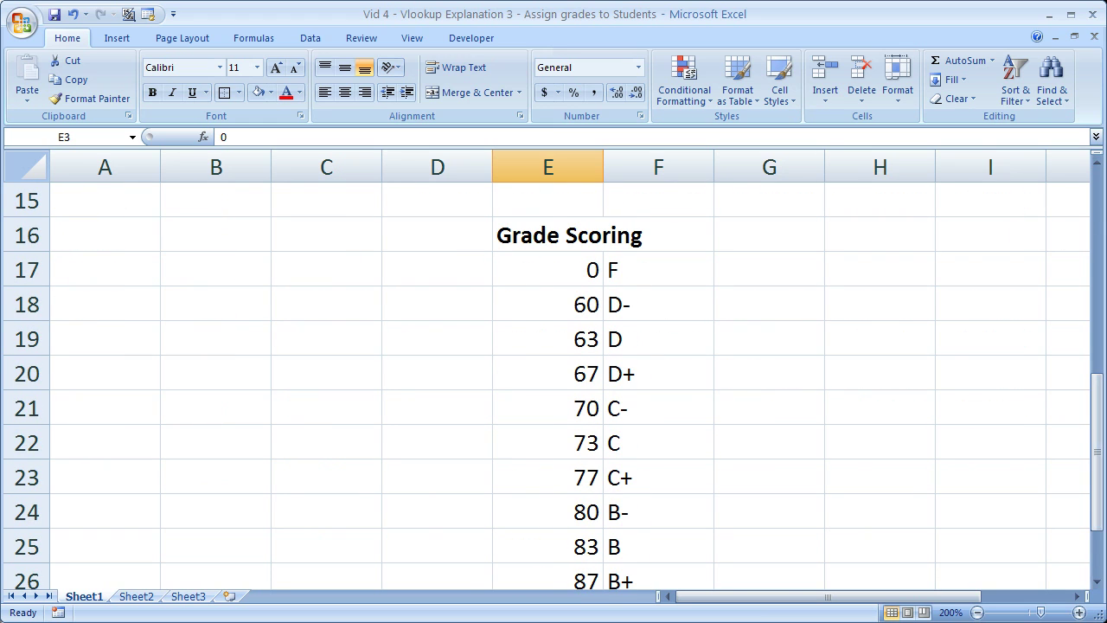
Zoom out and review the detailed table E17:F28, including grades A-, B+, B and B-.
left_click(976, 612)
left_click(976, 613)
left_click_drag(1093, 396, 1097, 415)
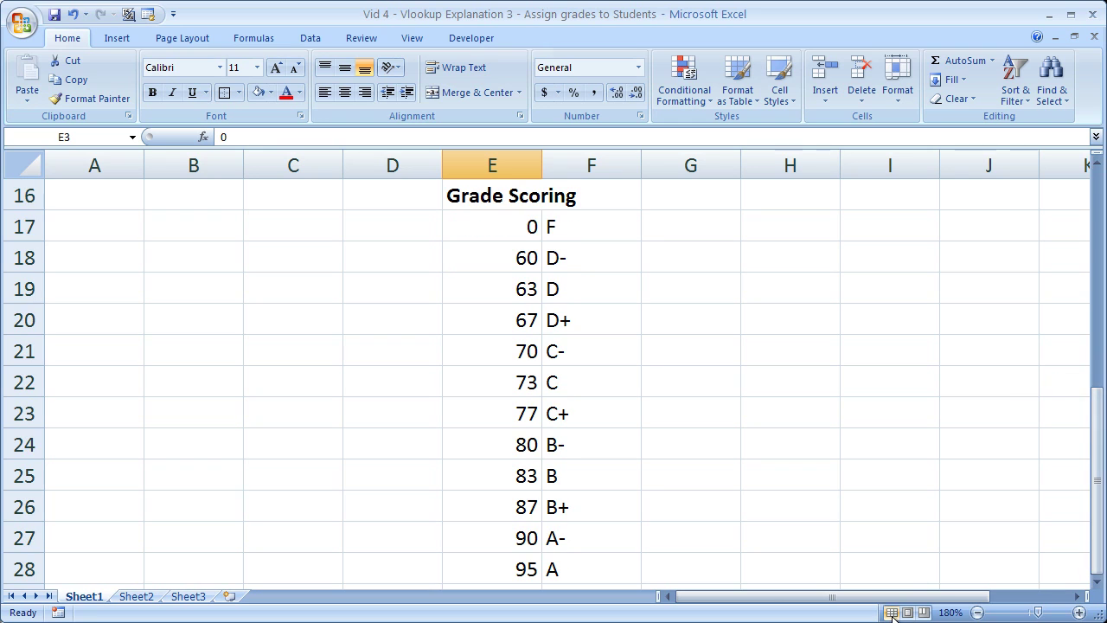
left_click(976, 613)
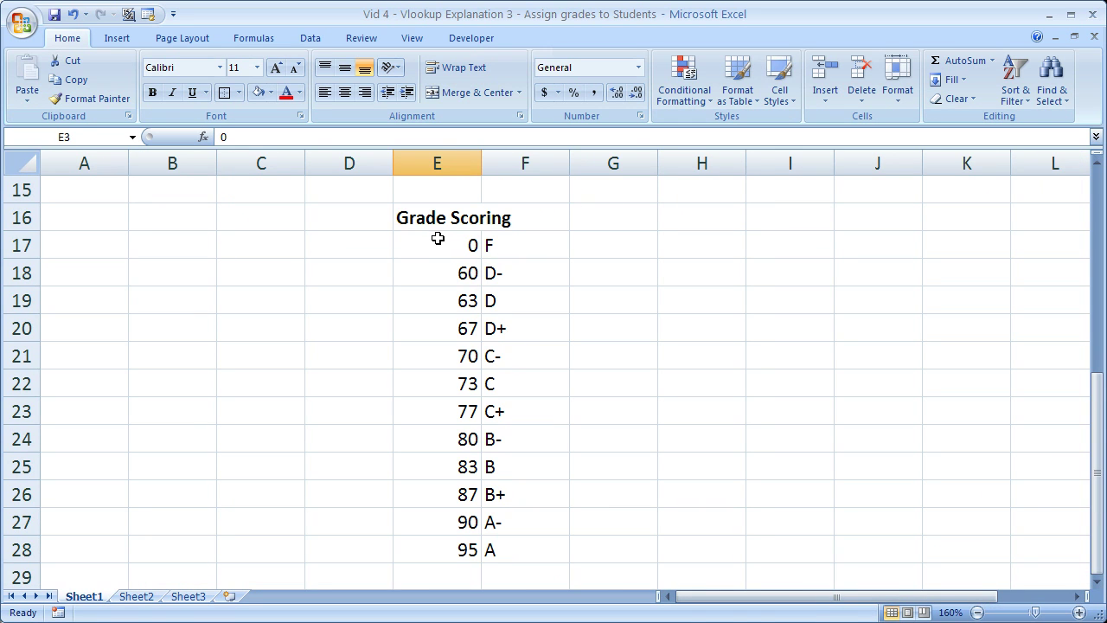
left_click_drag(438, 239, 524, 551)
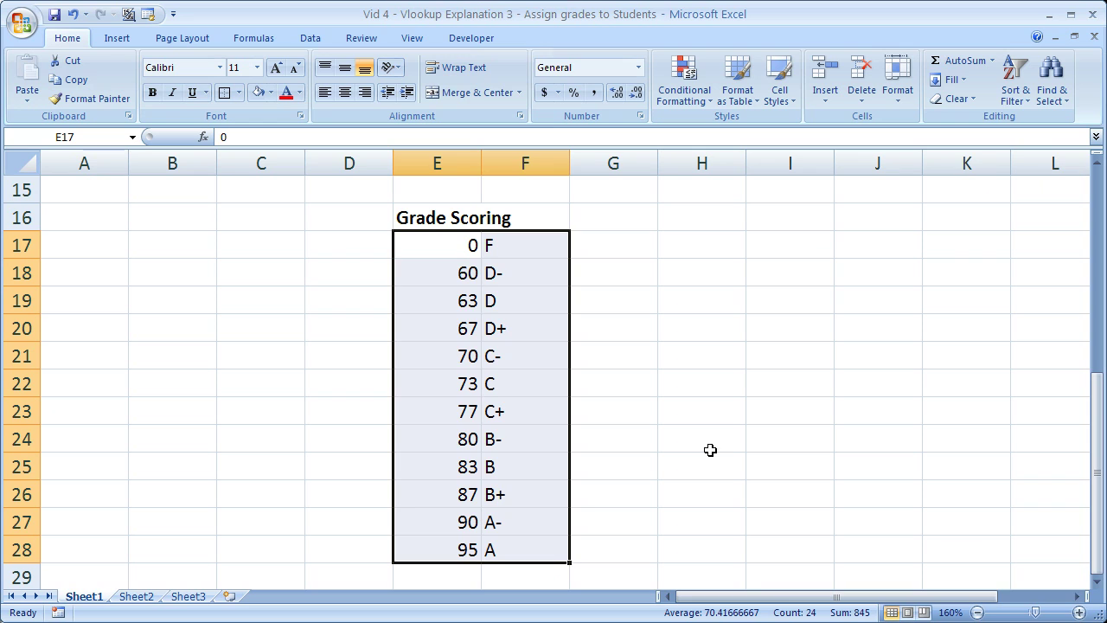
left_click(514, 522)
left_click(513, 497)
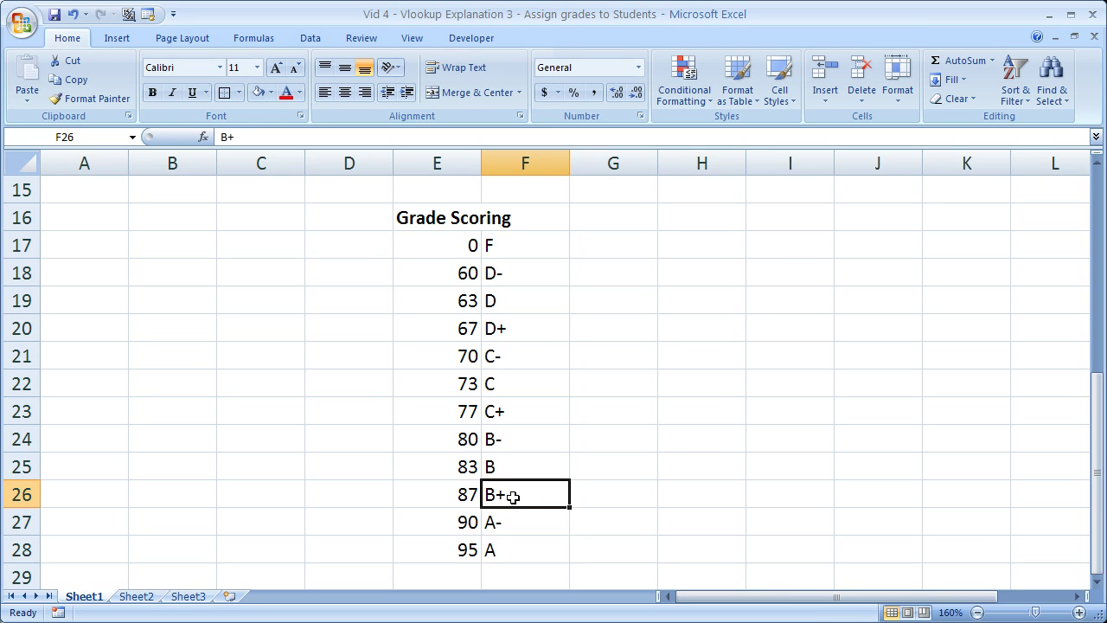
left_click(510, 472)
left_click(515, 438)
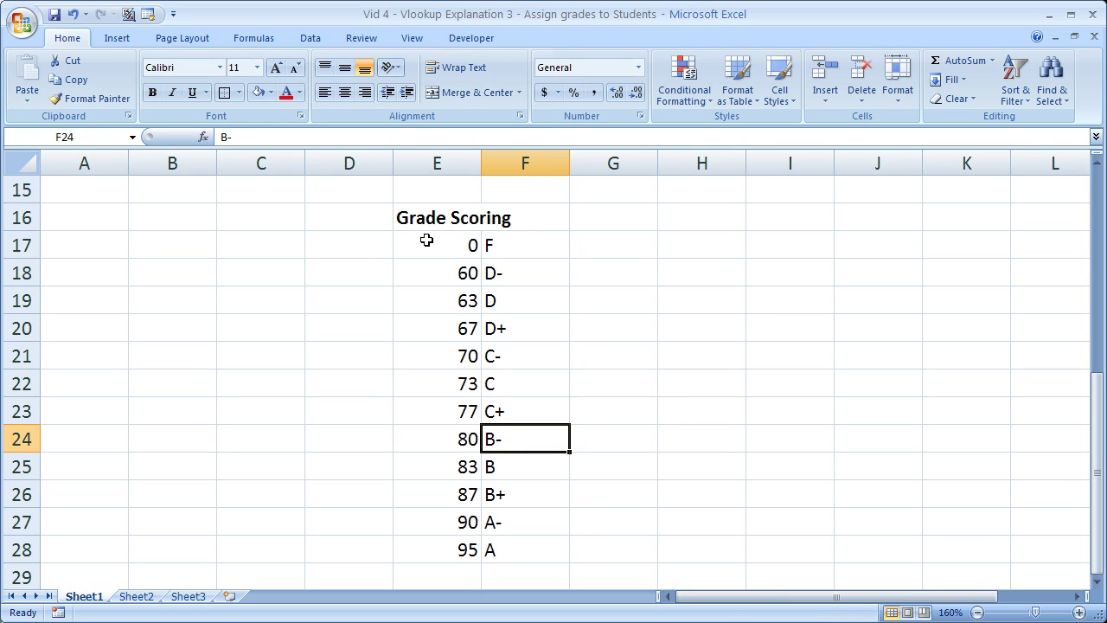
left_click_drag(426, 241, 514, 554)
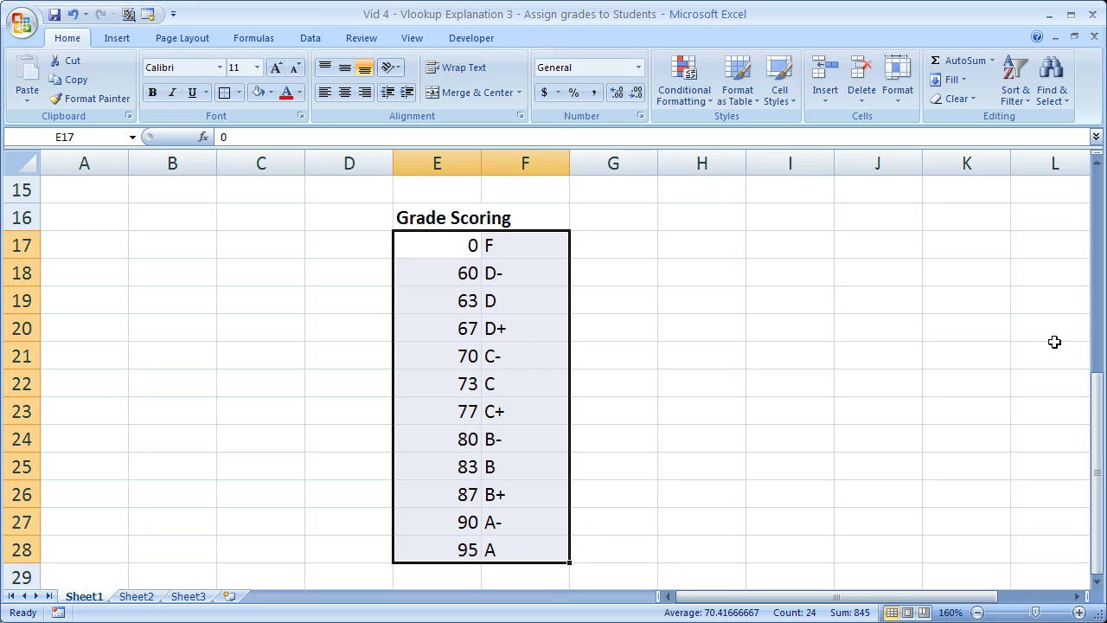
Back at the top, check E3's 0 and F3's F, then peek at C4's formula.
left_click_drag(1095, 413, 1095, 112)
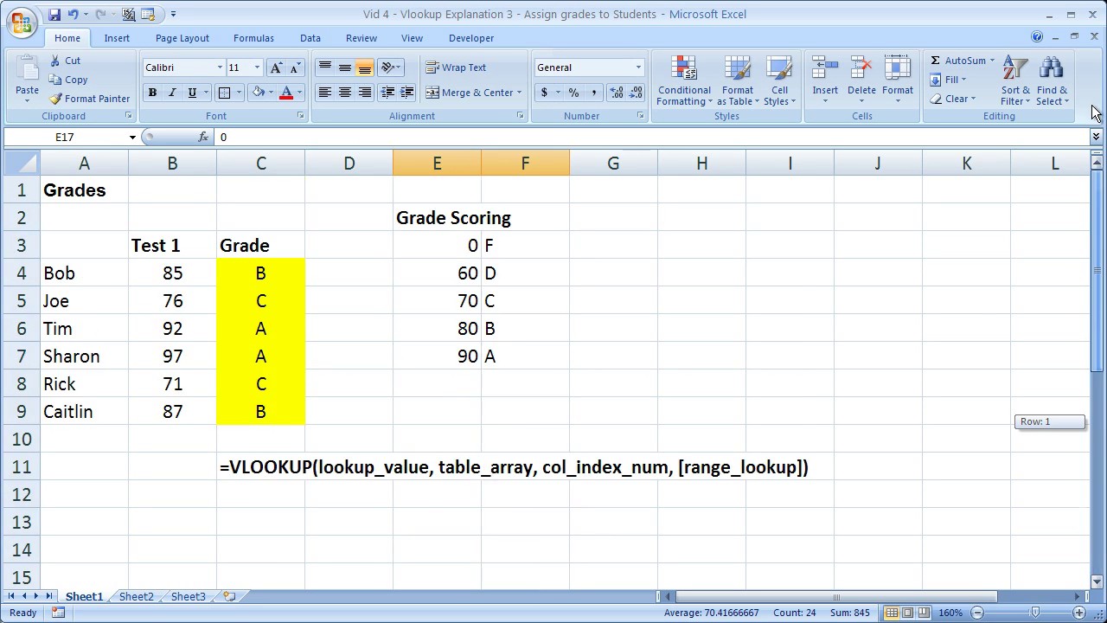
left_click(412, 250)
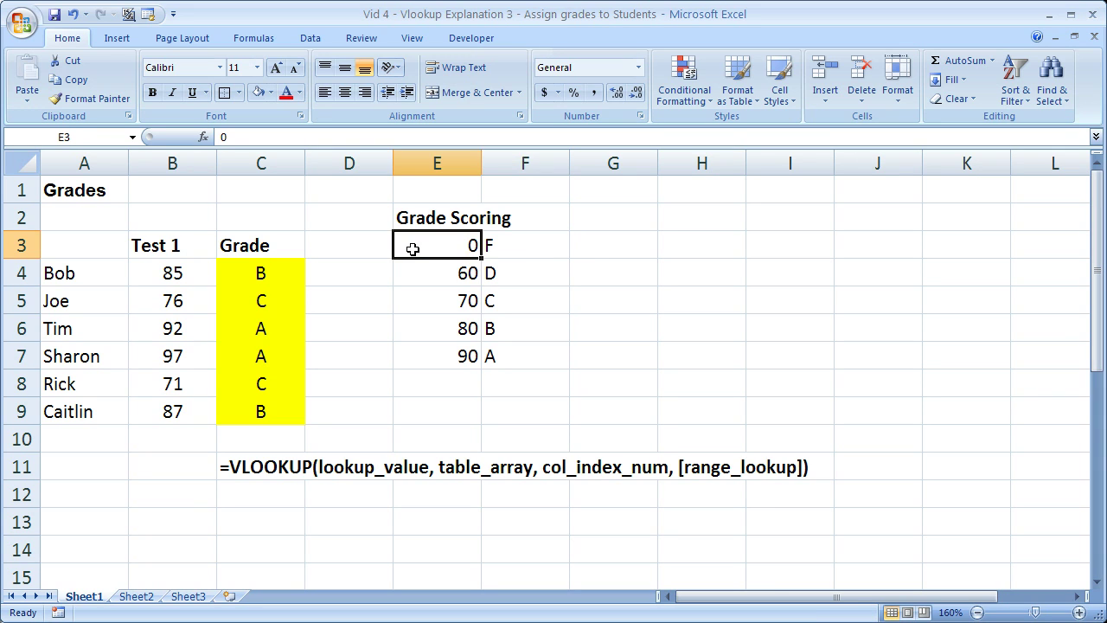
left_click(533, 251)
left_click(284, 269)
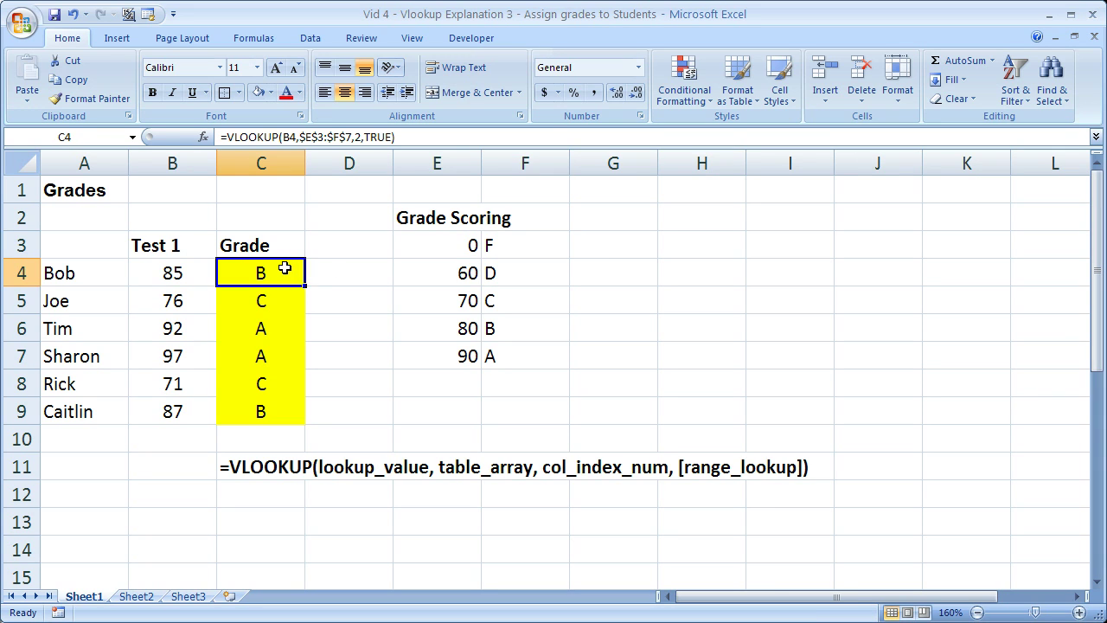
double_click(285, 269)
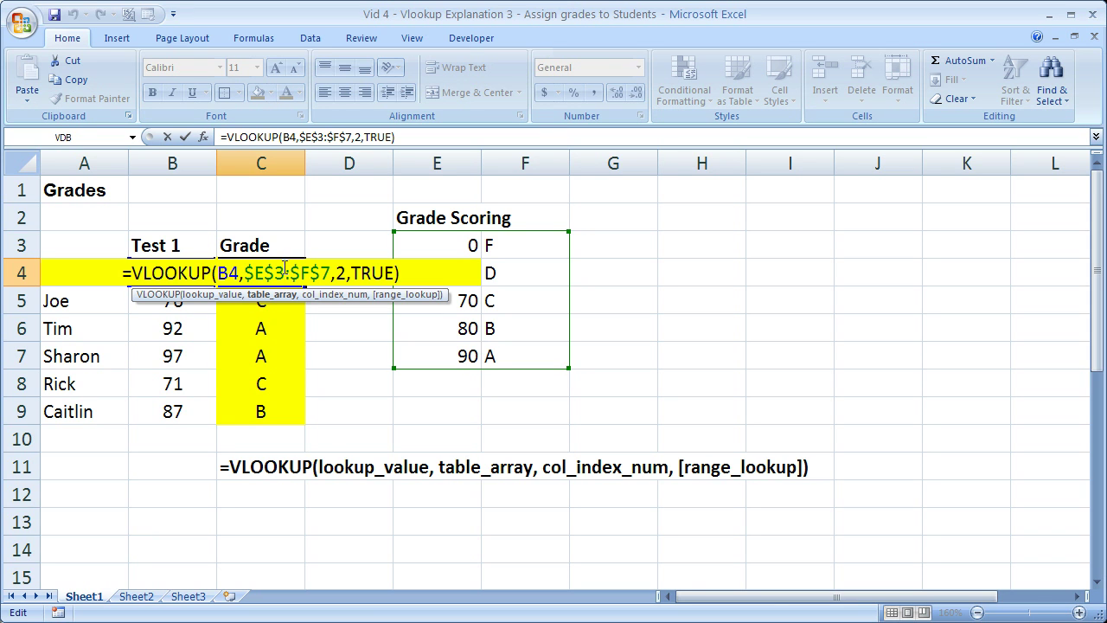
key("Escape")
Zoom back in and reopen C4's =VLOOKUP(B4,$E$3:$F$7,2,TRUE) for editing.
left_click(1079, 613)
left_click(1079, 613)
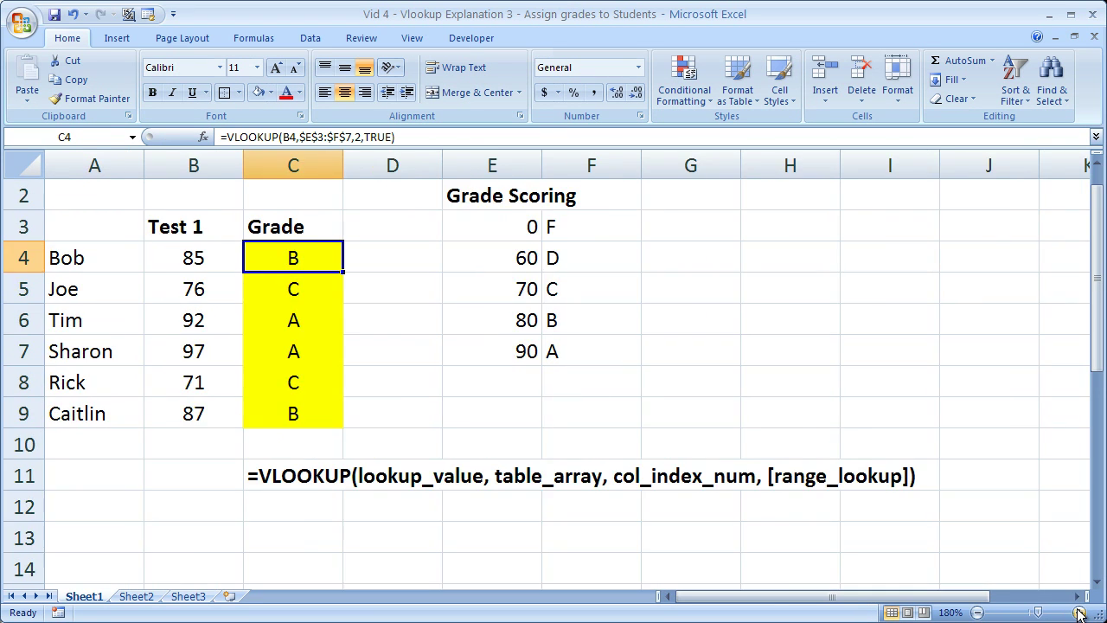
left_click(1079, 613)
left_click(1079, 613)
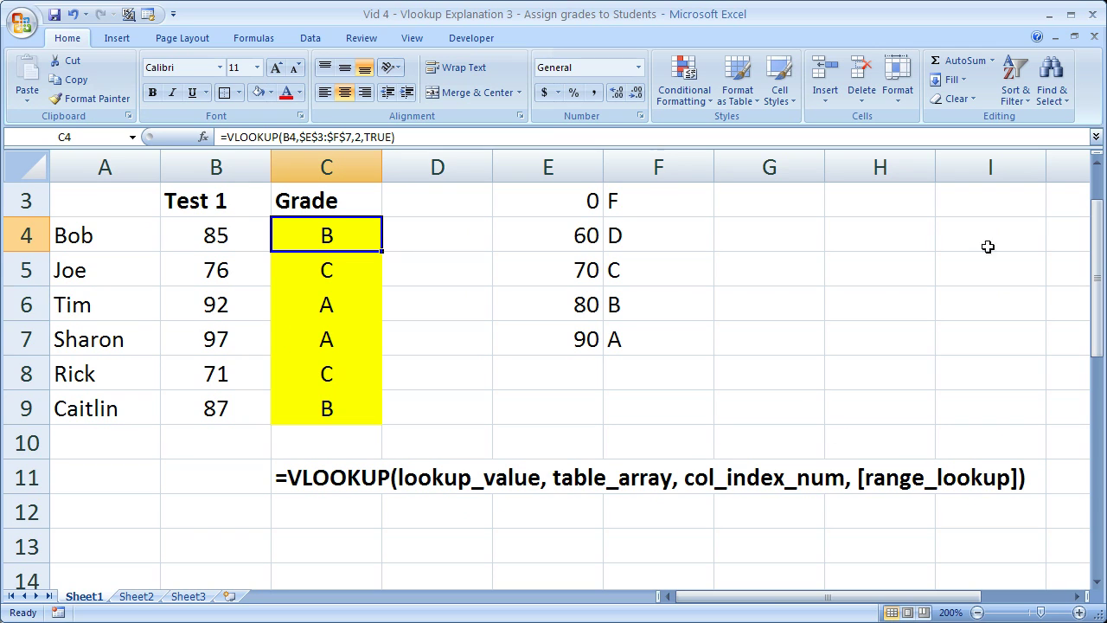
left_click_drag(1097, 260, 1096, 216)
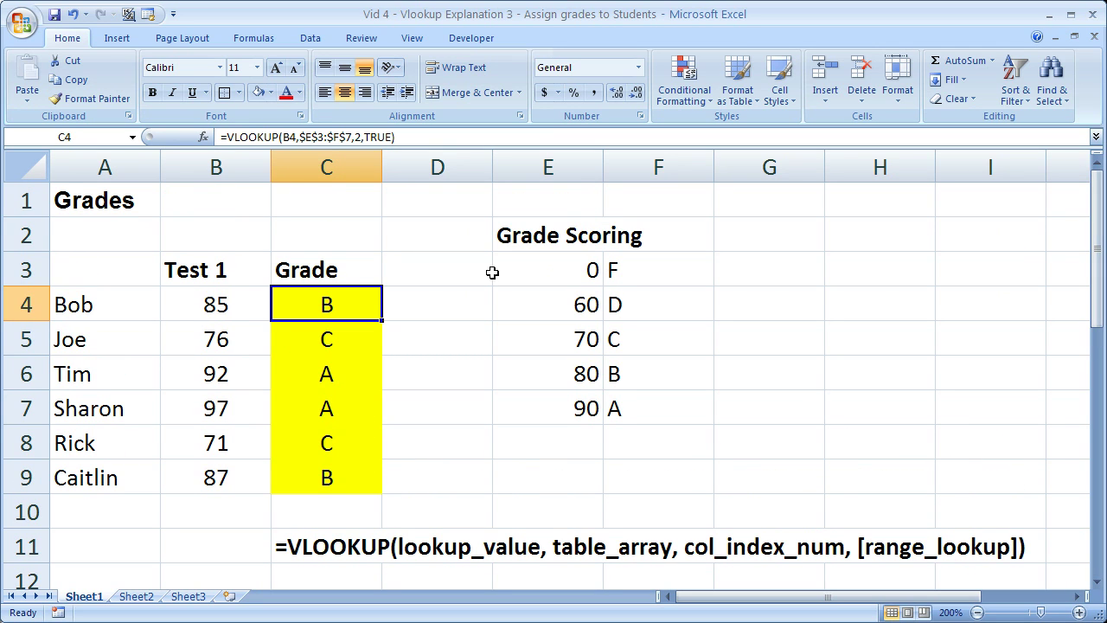
double_click(318, 307)
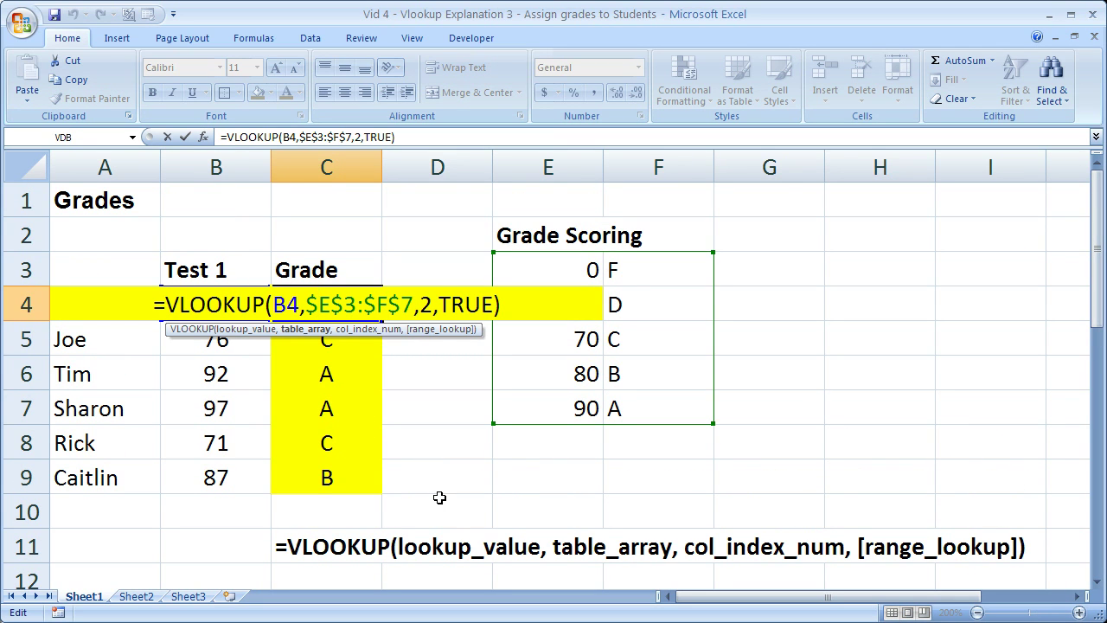